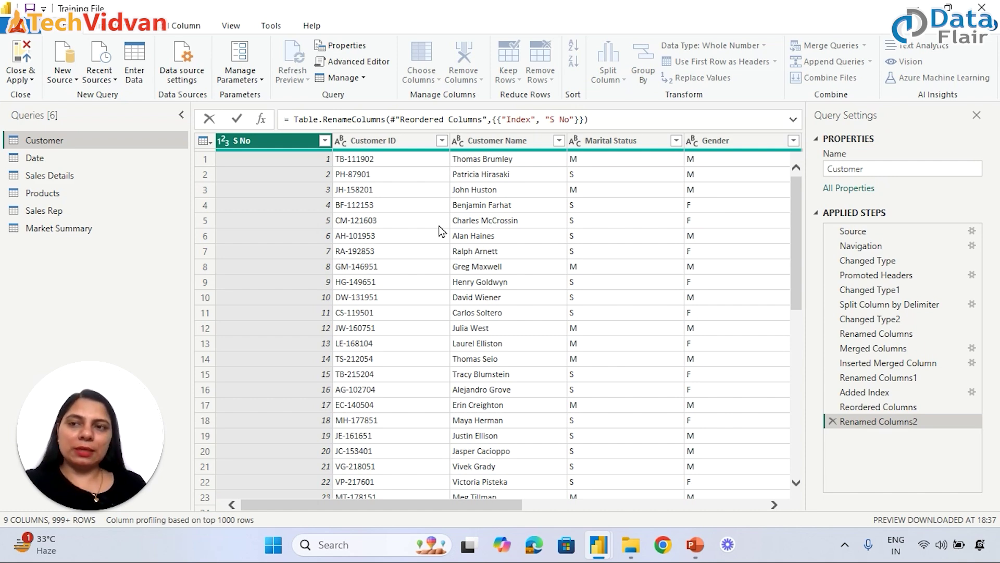
Step: Open the Customer query's M code in Advanced Editor and move the window into view to read it
click(360, 61)
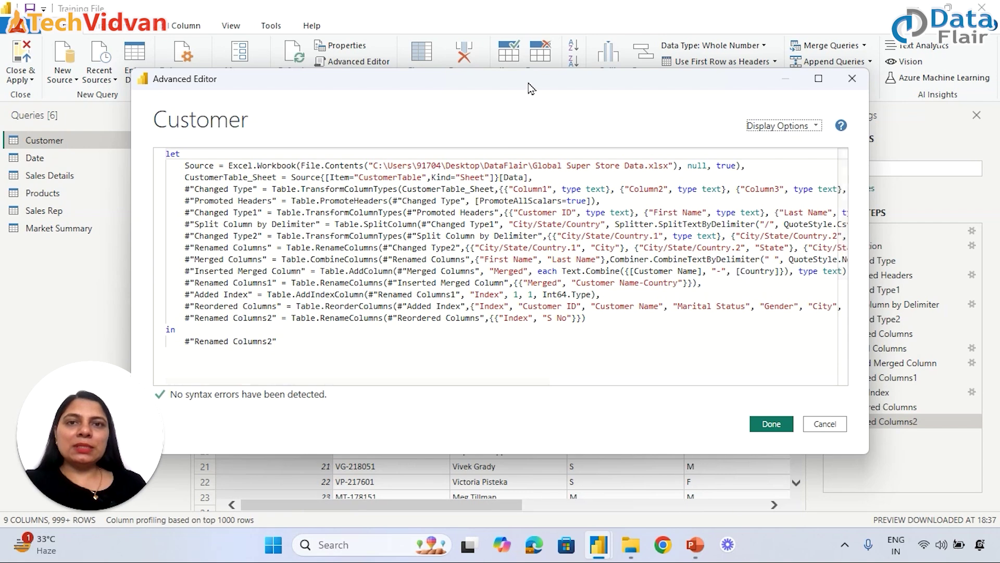
drag(529, 83, 602, 77)
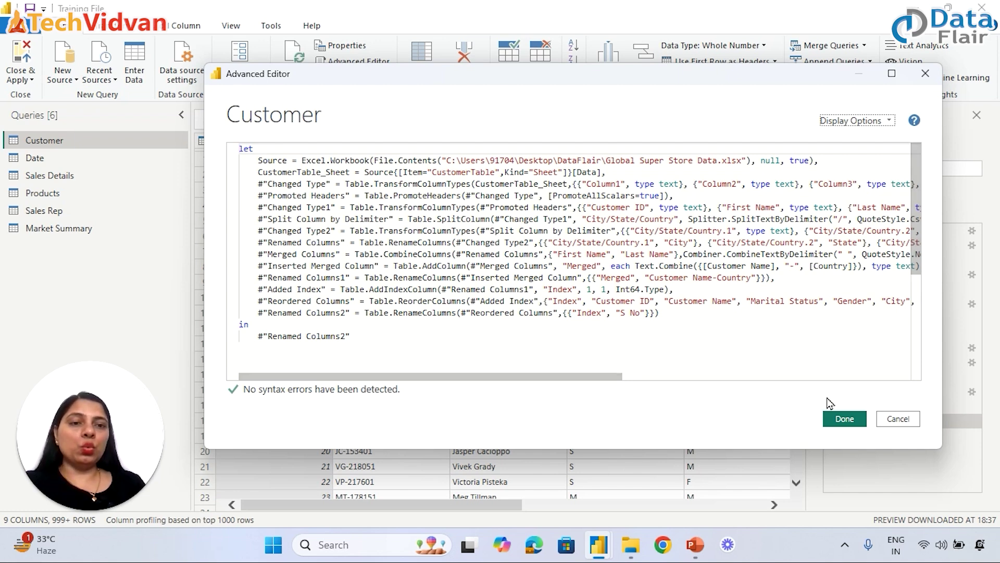
Step: Cancel the Advanced Editor without changes, returning to the Customer table preview
click(899, 419)
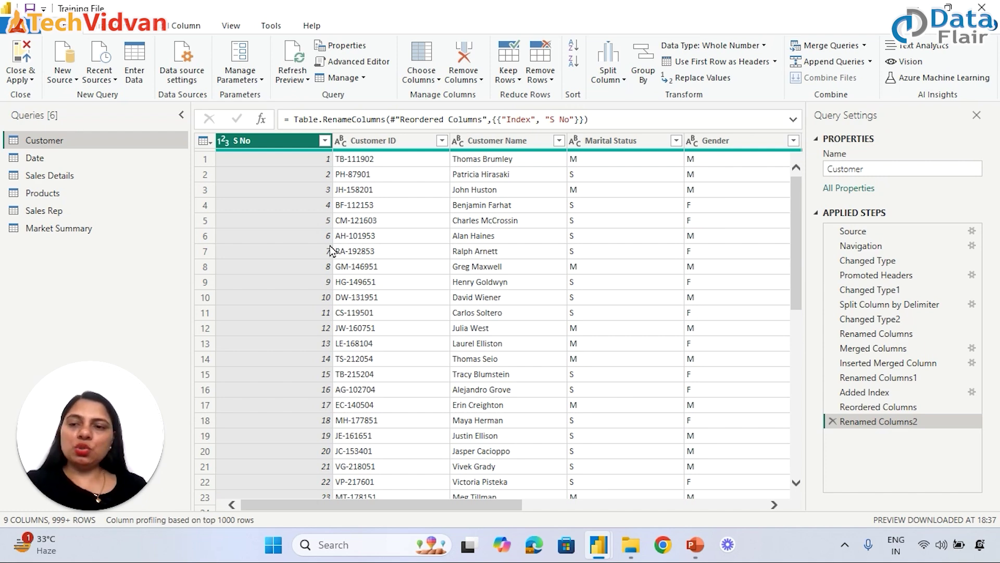
Step: Close & Apply the query edits and return to the Power BI report window
click(19, 55)
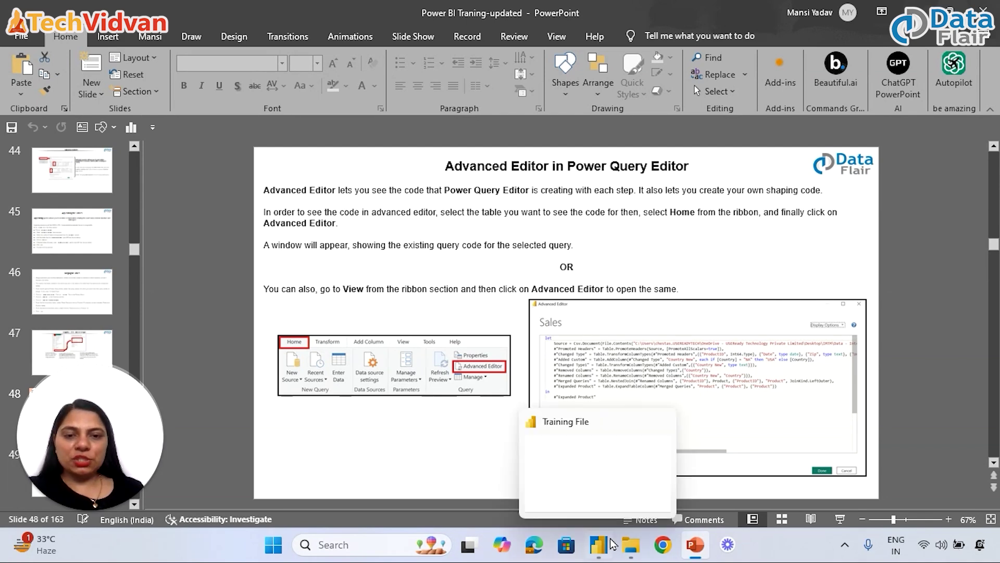
click(599, 545)
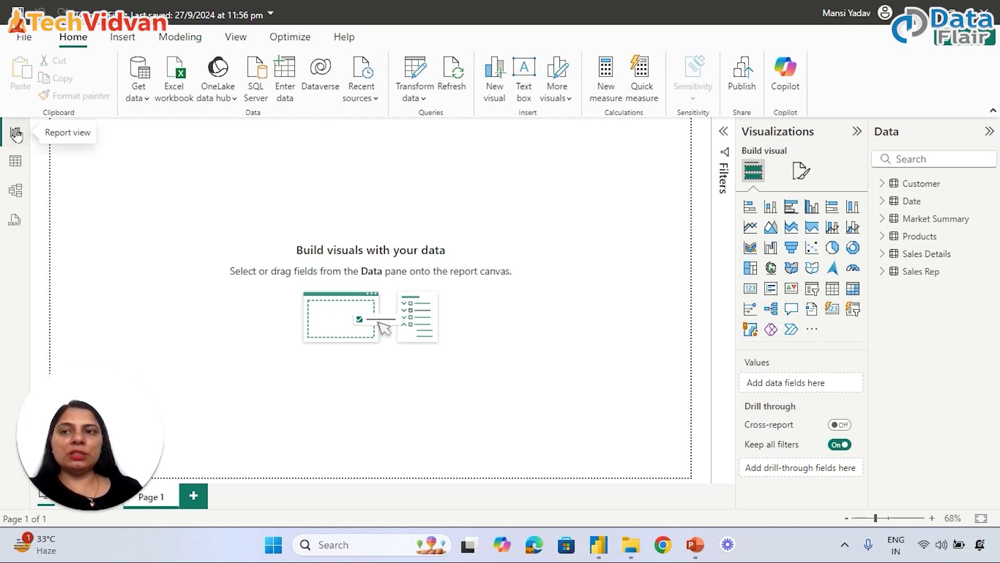
Step: In Table view, view the Customer, Sales Details and Sales Rep tables' rows
click(15, 166)
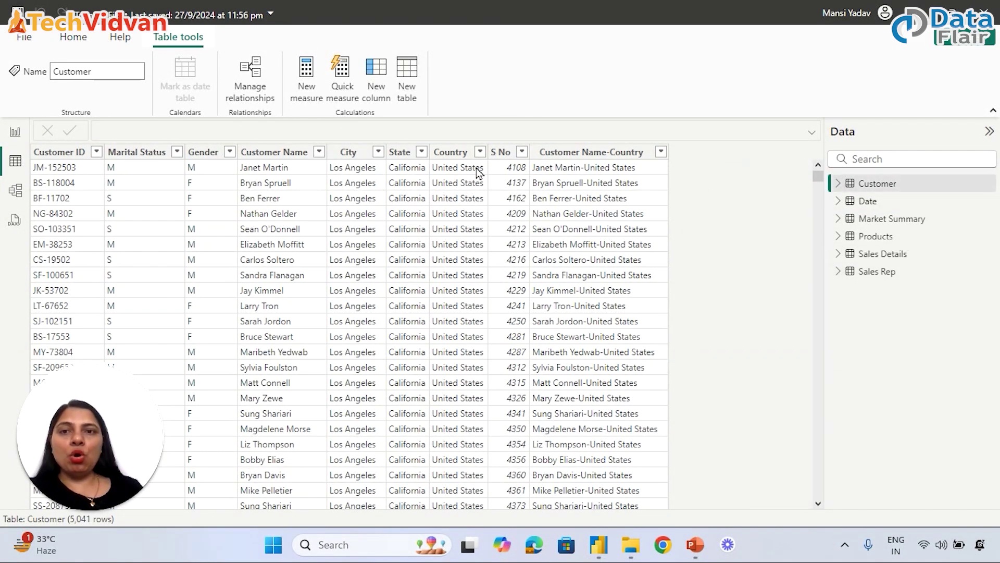
click(875, 256)
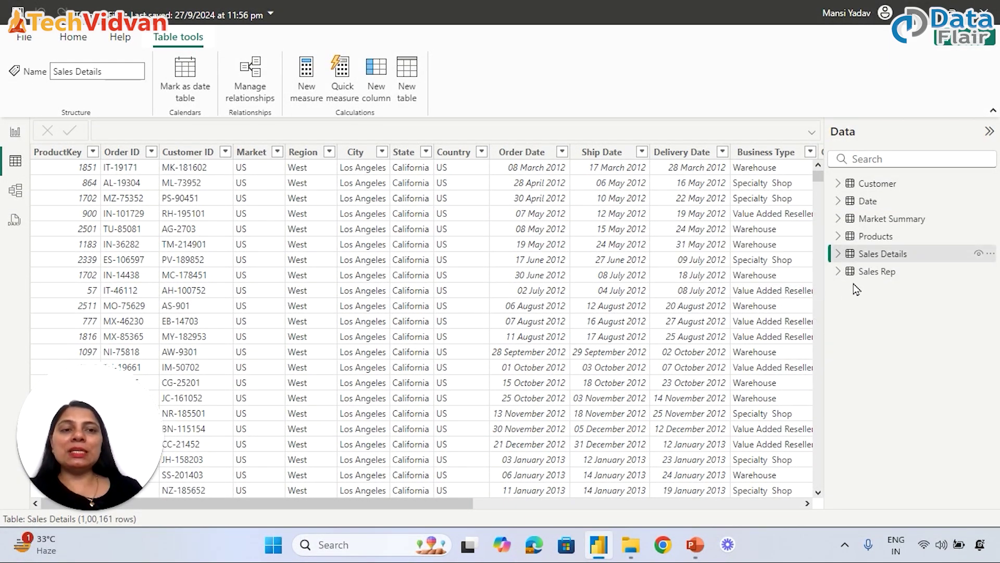
click(877, 272)
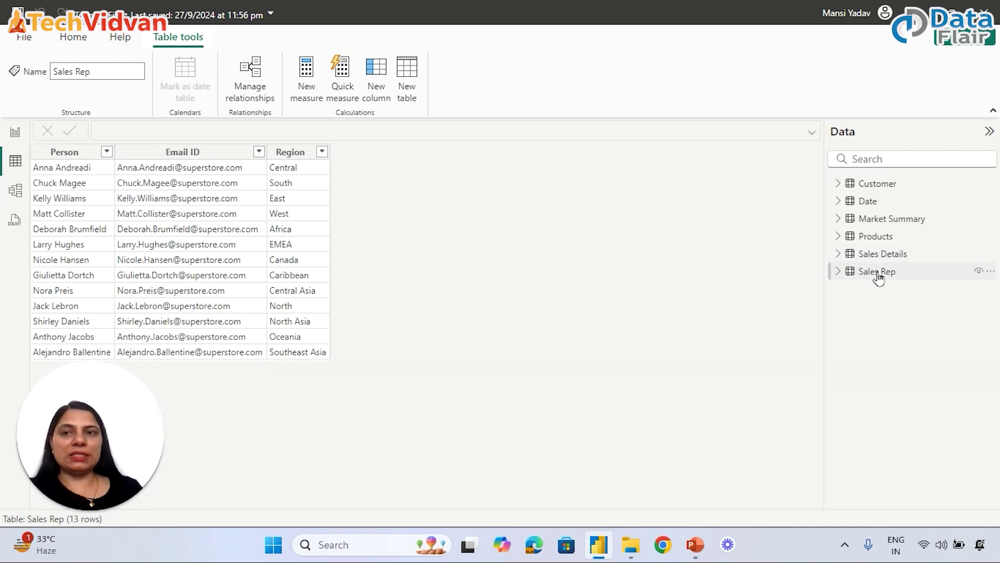
Step: Switch to Model view, collapse the Data and Properties panes, and lengthen the Date card
click(16, 193)
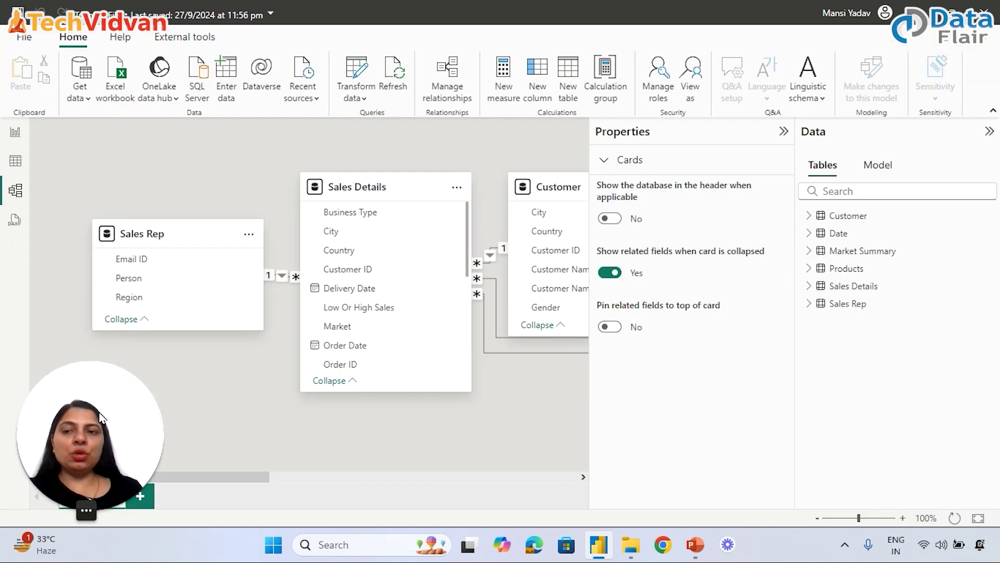
drag(73, 408, 73, 72)
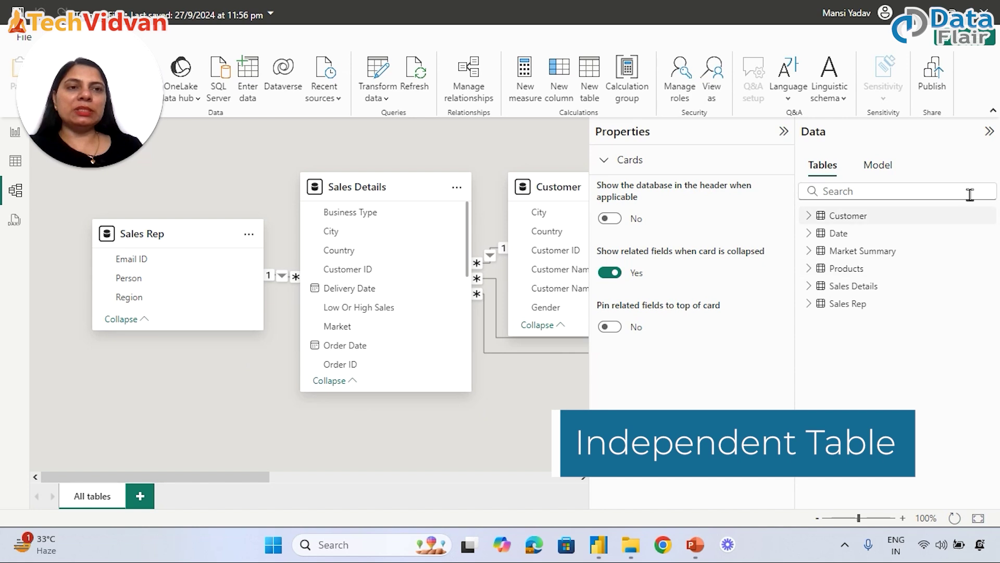
click(989, 133)
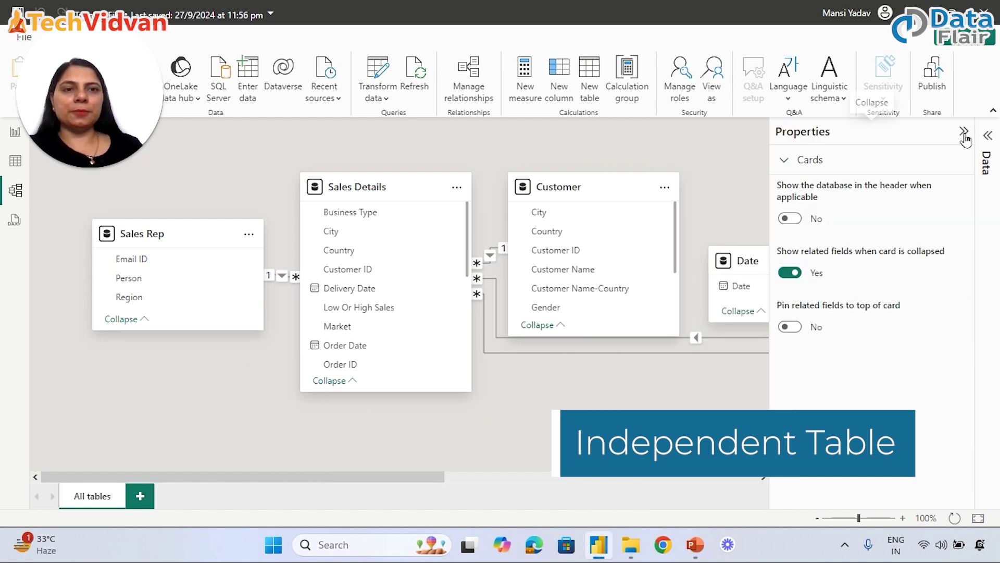
click(964, 132)
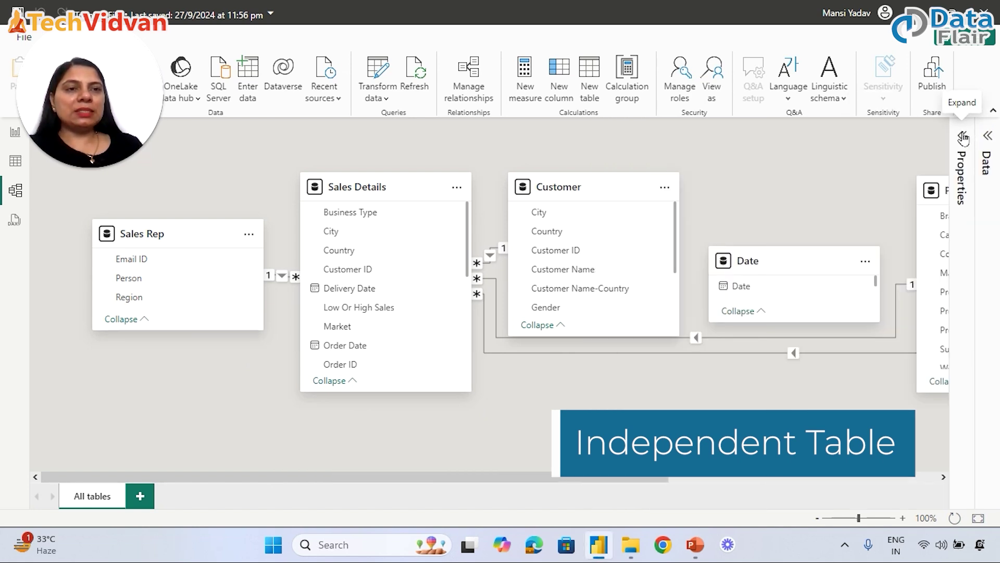
click(962, 135)
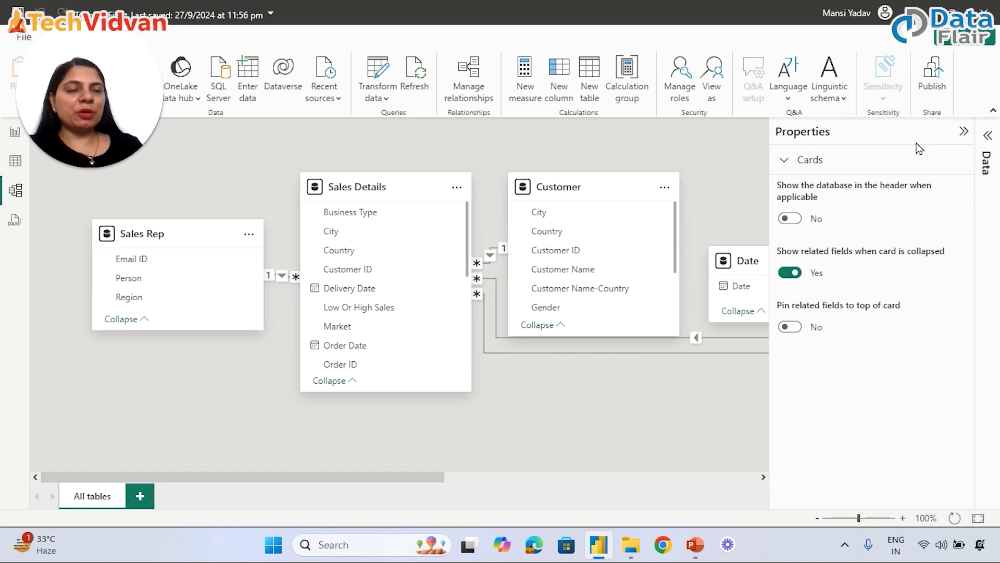
click(963, 132)
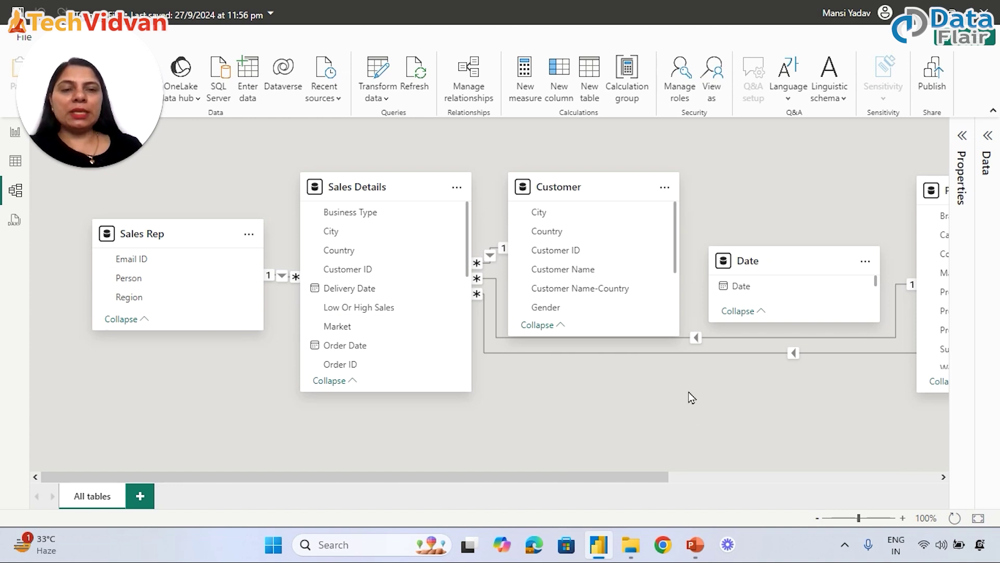
drag(839, 321, 839, 356)
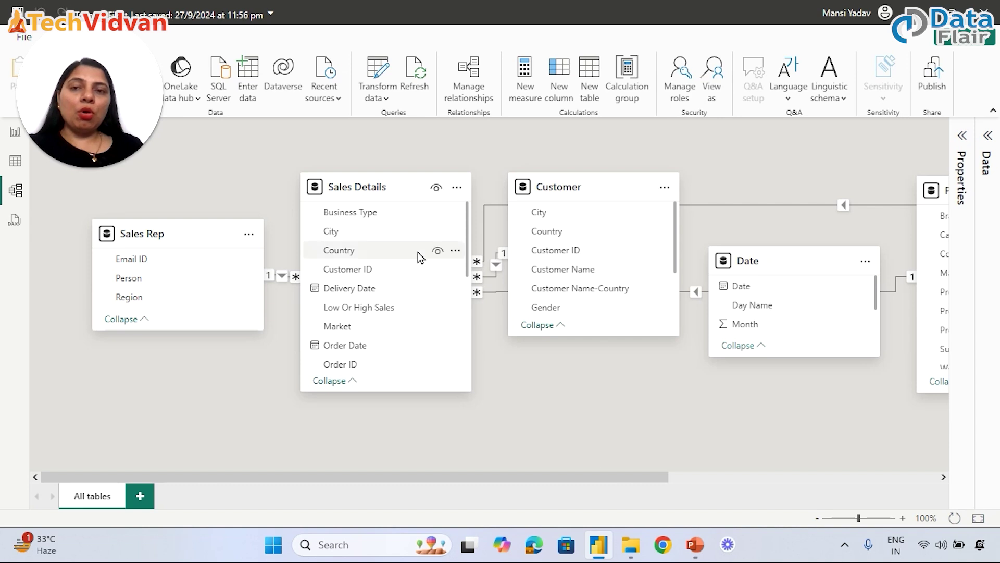
Step: Fit the diagram to page, then spread Market Summary, Date, Customer, Products and Sales Rep apart
click(977, 518)
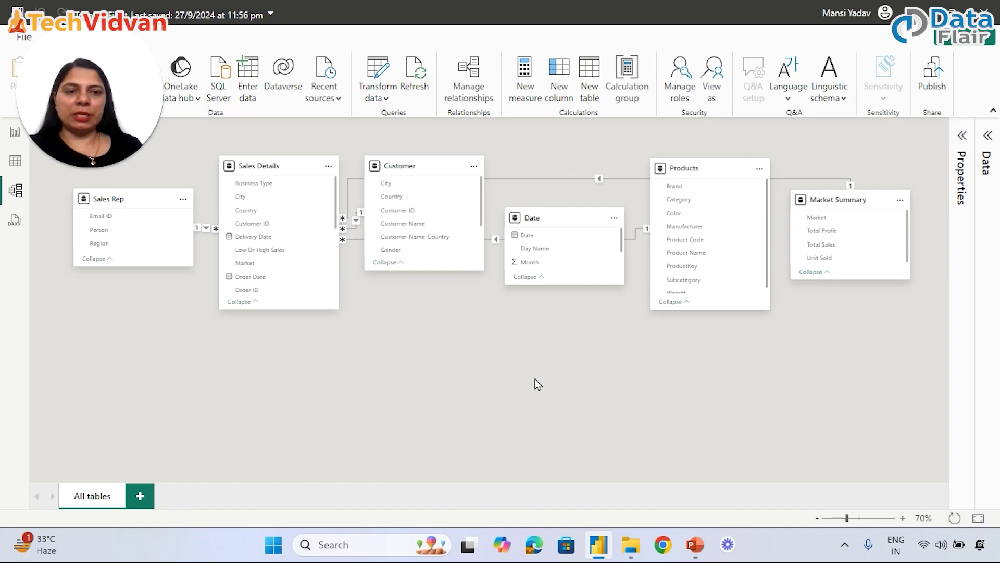
mouse_move(847, 526)
mouse_down()
mouse_move(866, 527)
mouse_move(845, 525)
mouse_up()
drag(787, 195, 458, 374)
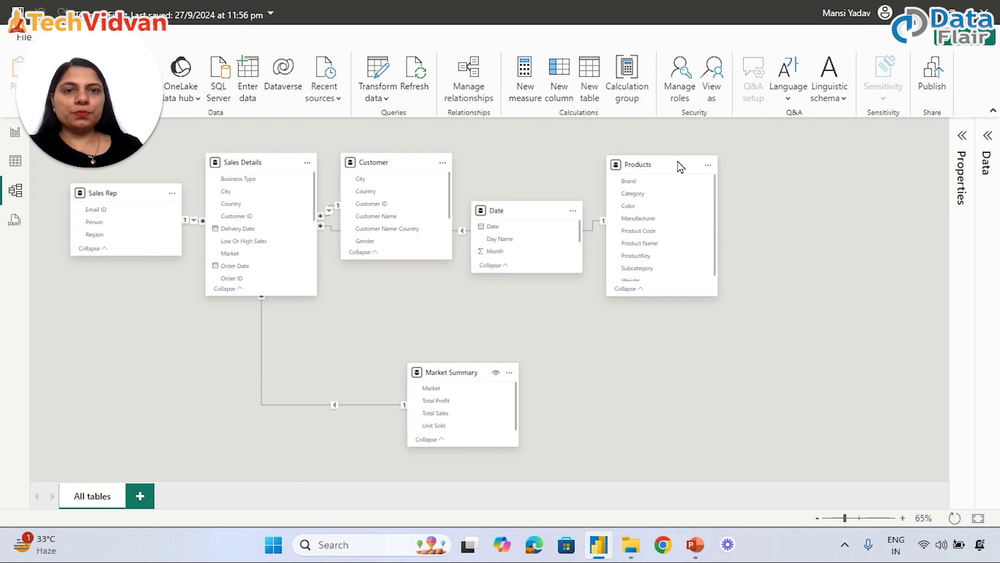
drag(495, 208, 657, 374)
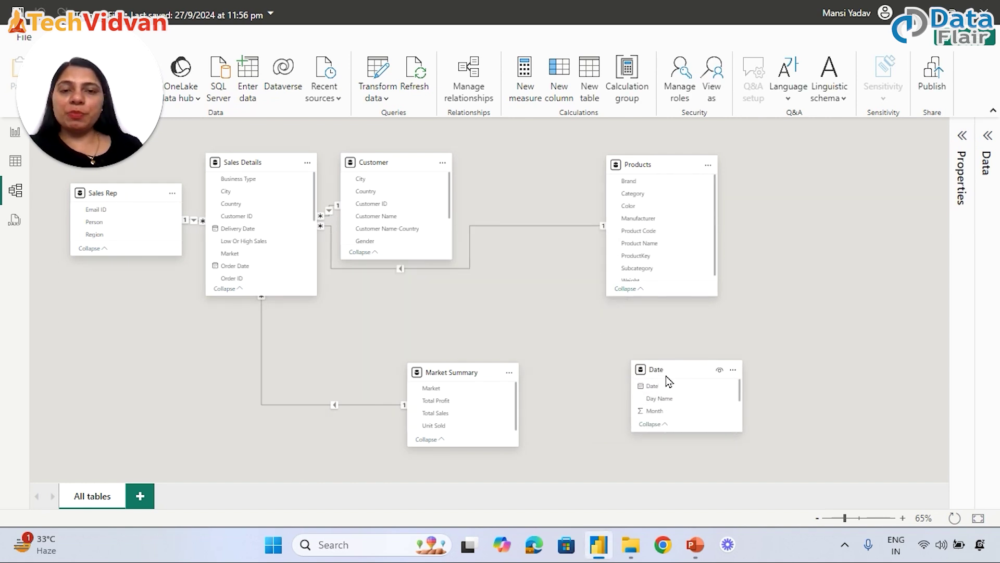
drag(391, 163, 459, 162)
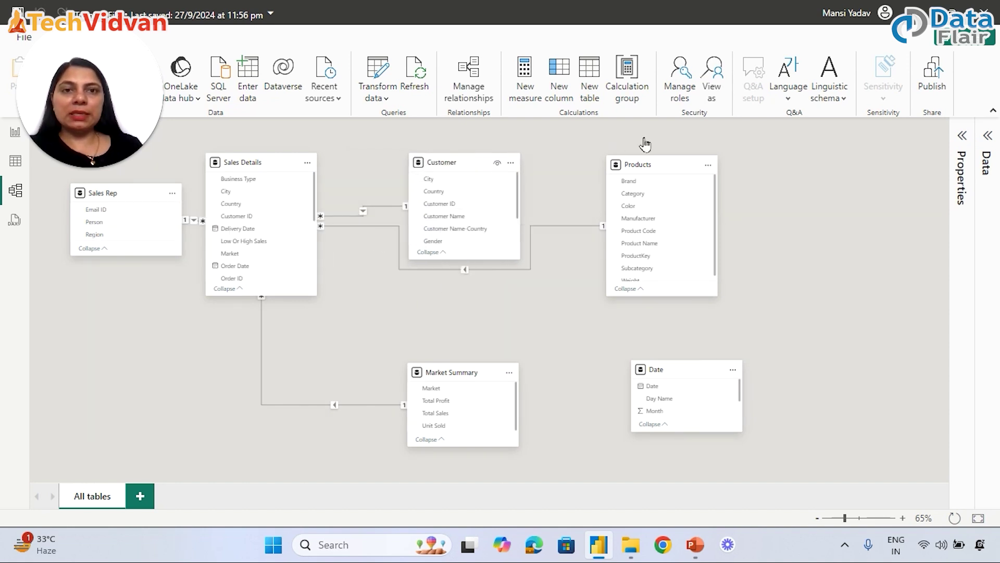
drag(648, 163, 118, 388)
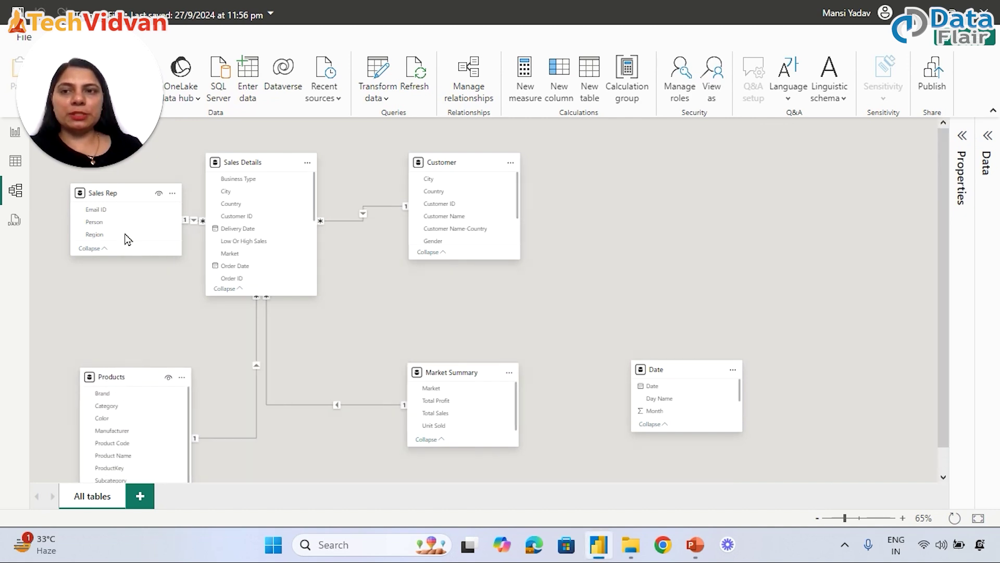
drag(112, 193, 635, 226)
drag(451, 163, 133, 191)
Step: Center Sales Details with Customer, Products and Market Summary close around it, and zoom to 72%
drag(244, 162, 402, 162)
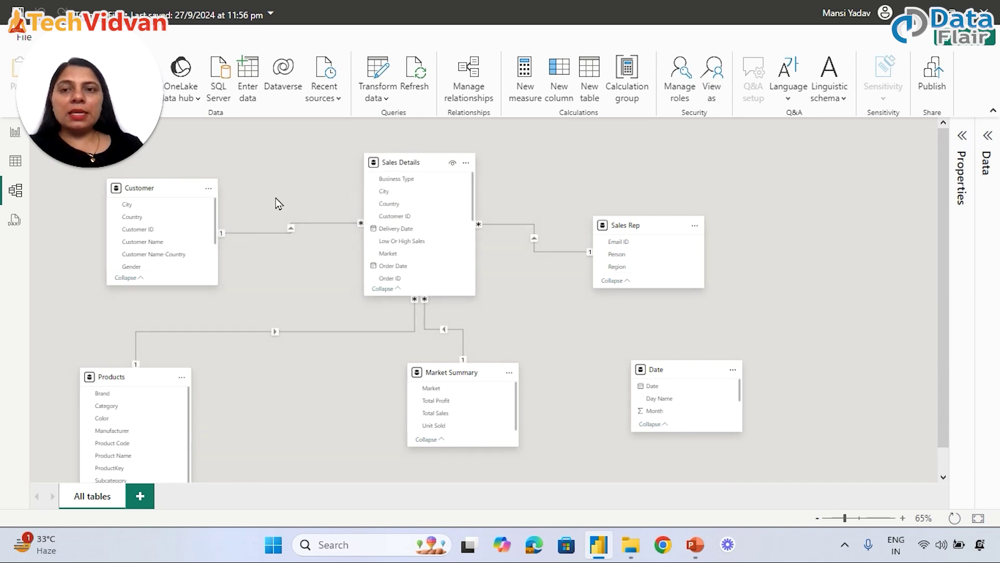
drag(152, 185, 204, 161)
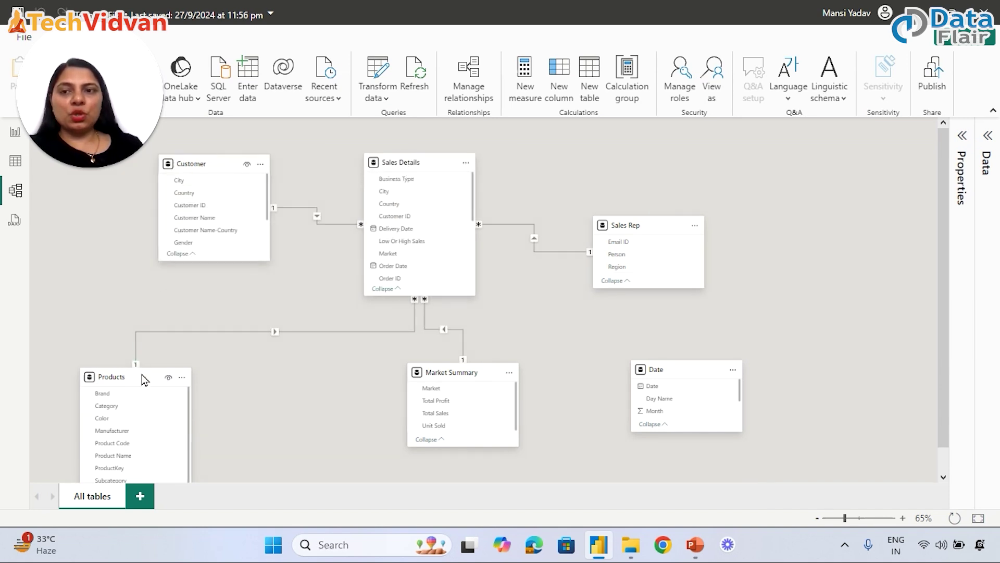
drag(118, 377, 255, 365)
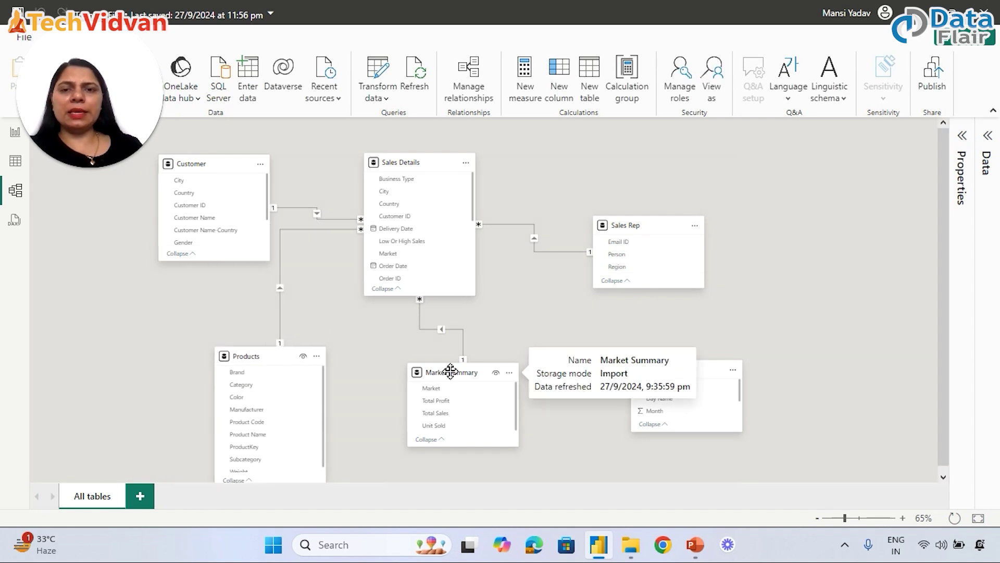
drag(437, 372, 442, 354)
drag(249, 356, 293, 371)
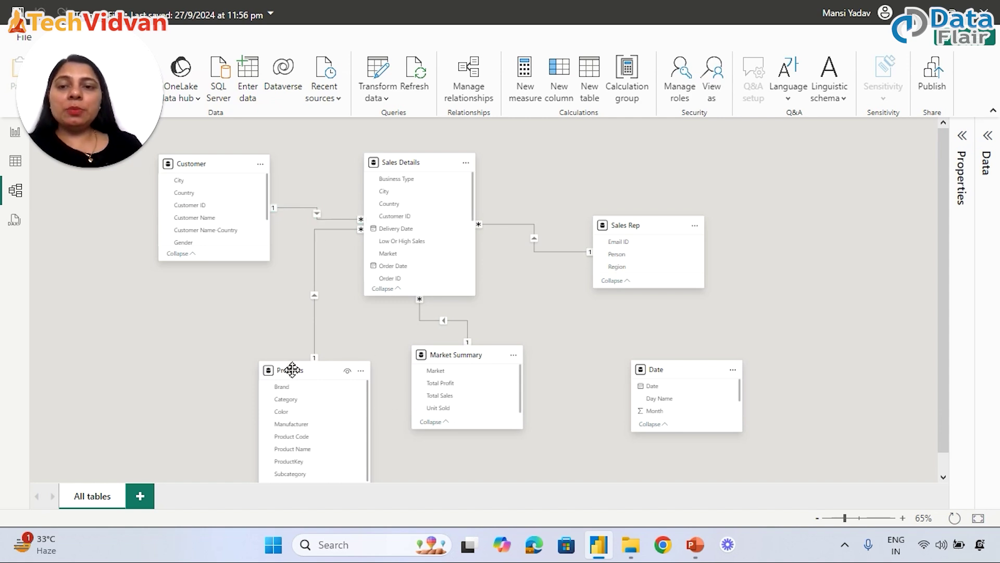
drag(291, 367, 293, 329)
drag(844, 518, 848, 518)
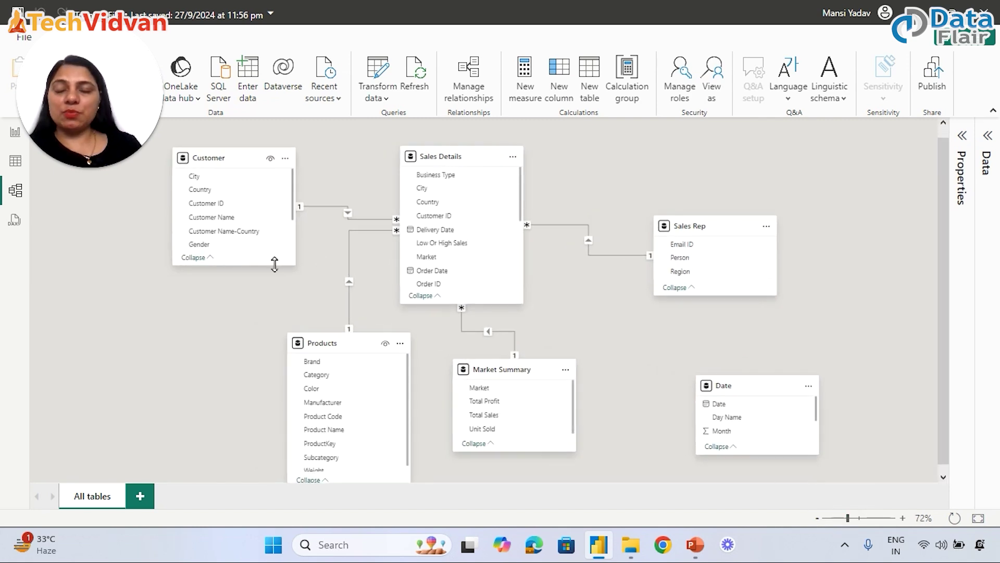
Step: In PowerPoint, go to slide 50 'Data Modeling' and present it as a slide show
click(695, 544)
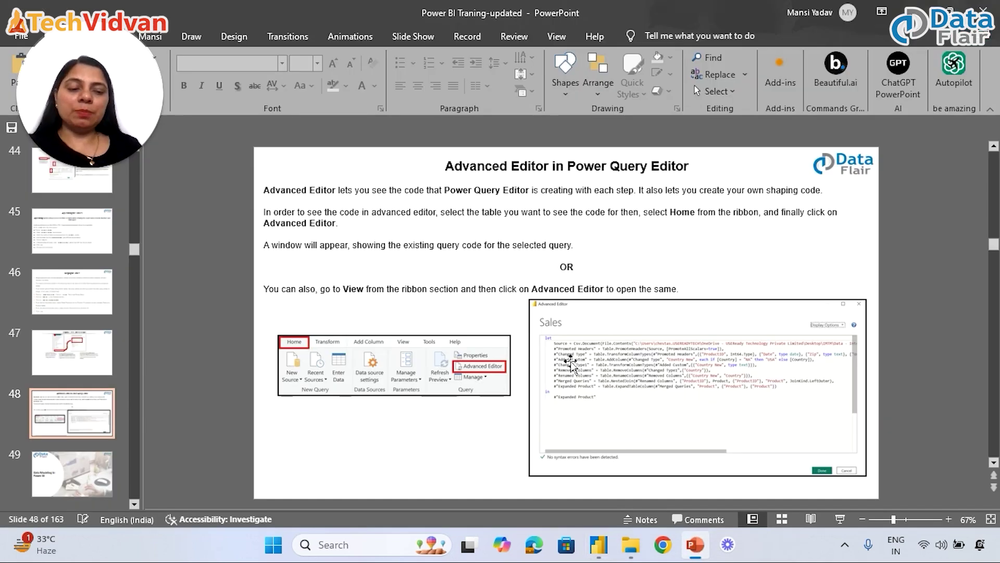
scroll(572, 362, down, 1)
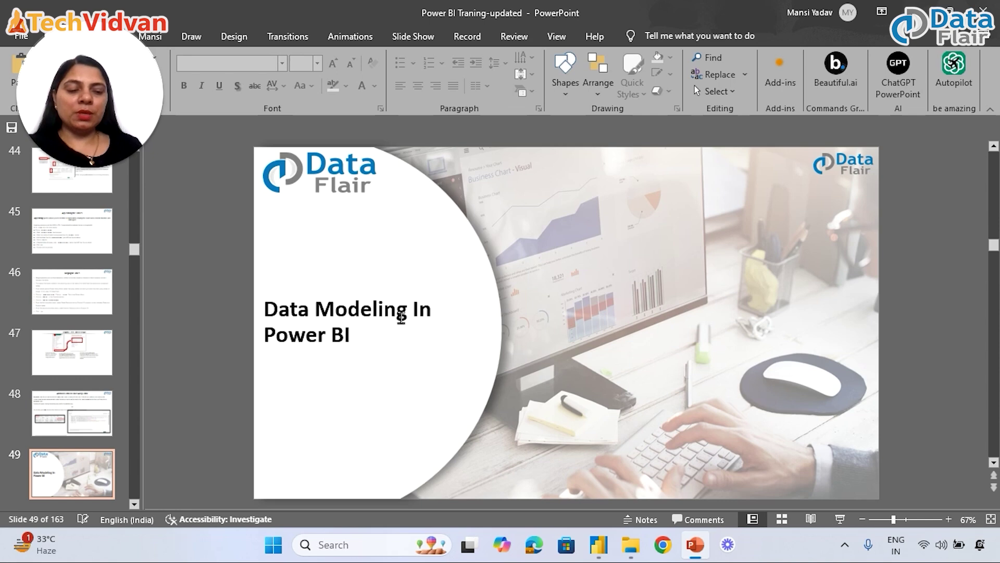
scroll(401, 318, down, 1)
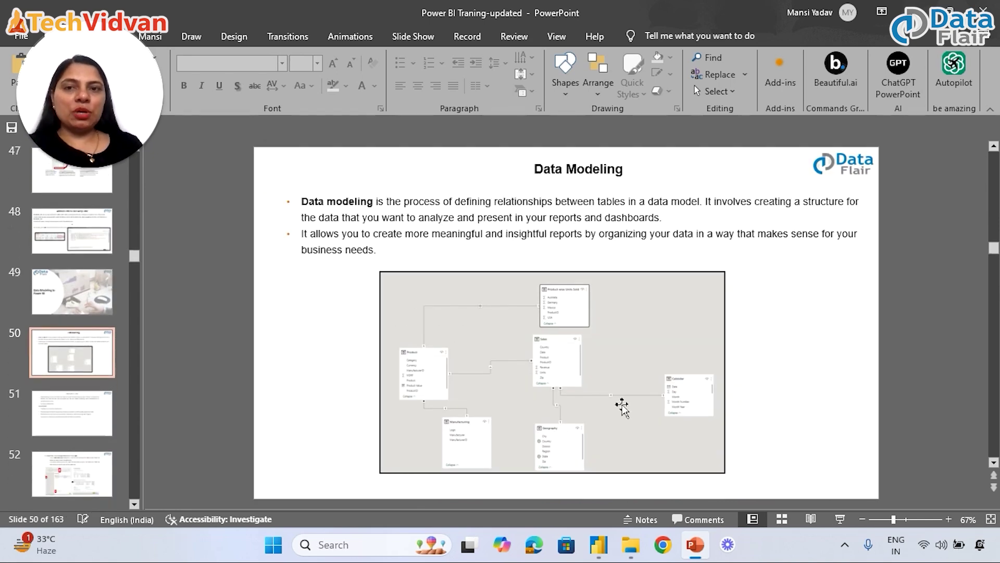
click(840, 519)
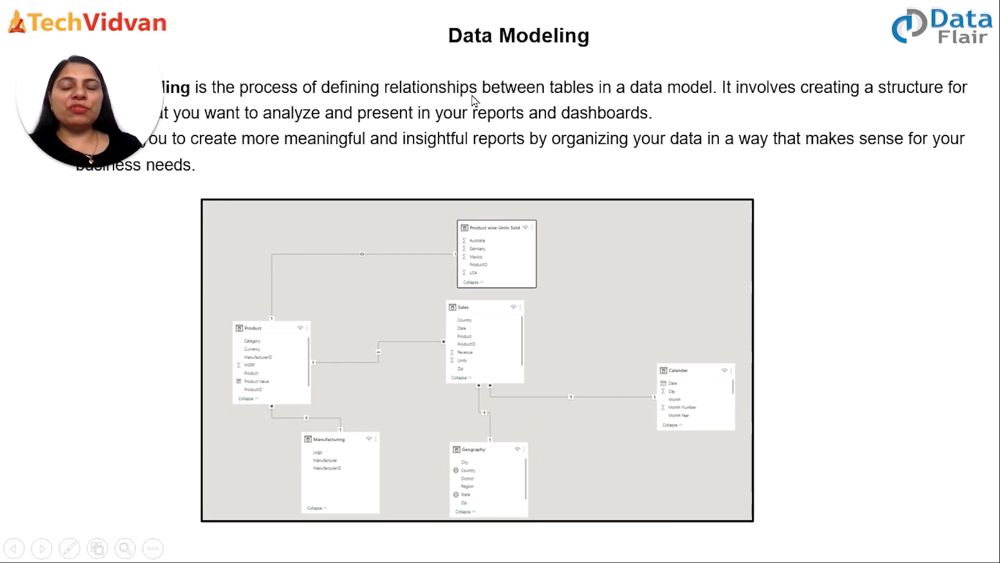
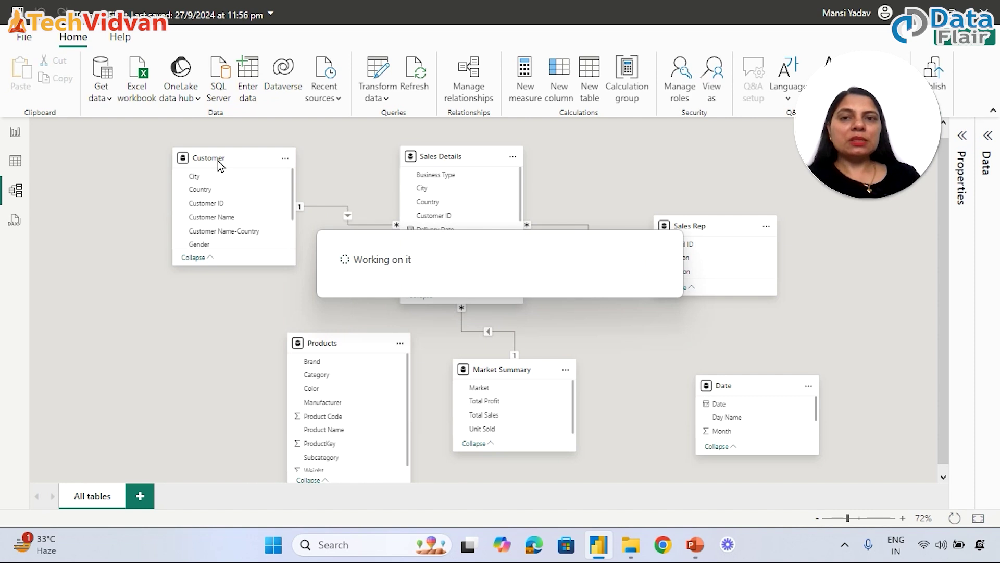
Step: Delete the Customer–Sales Details relationship, confirm it, and go back to the report canvas
click(339, 207)
right_click(336, 208)
click(359, 216)
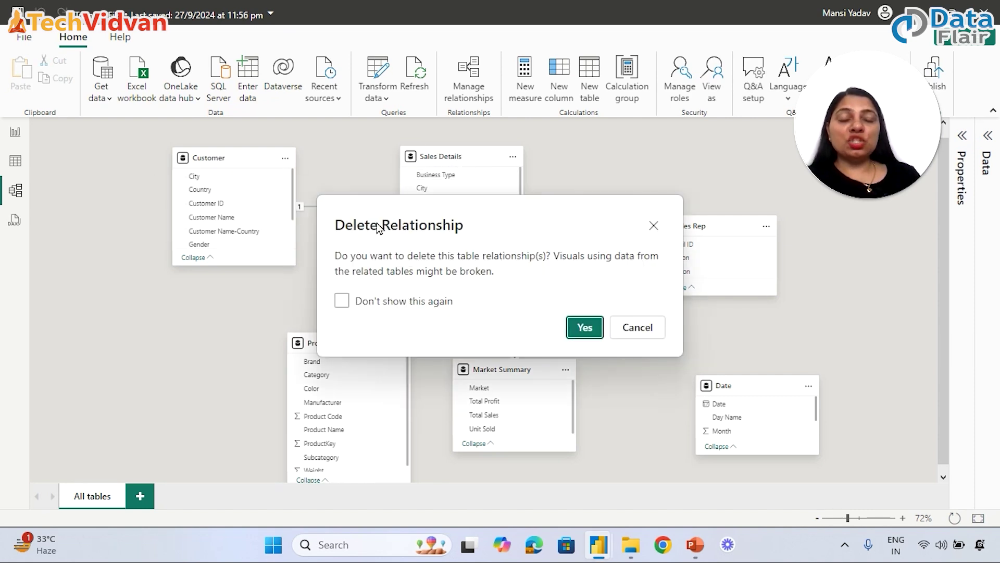
click(583, 326)
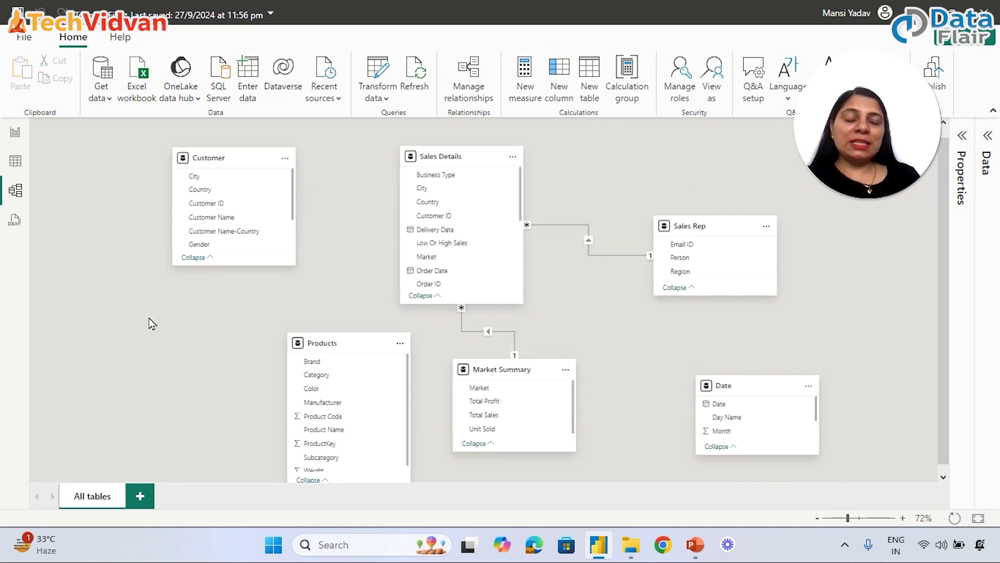
click(15, 132)
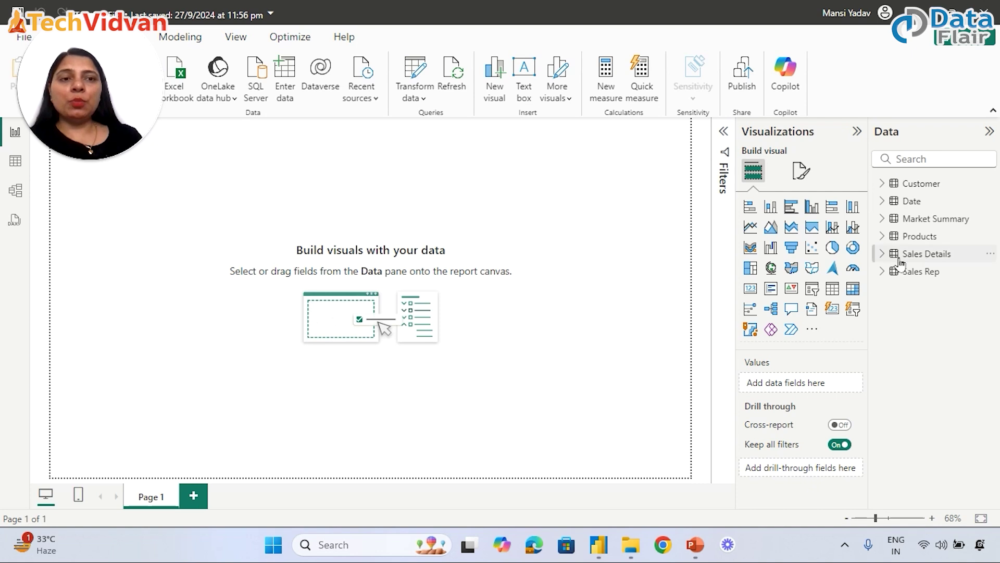
Step: Add a table visual of Sum of Sales by Market from Sales Details
click(880, 255)
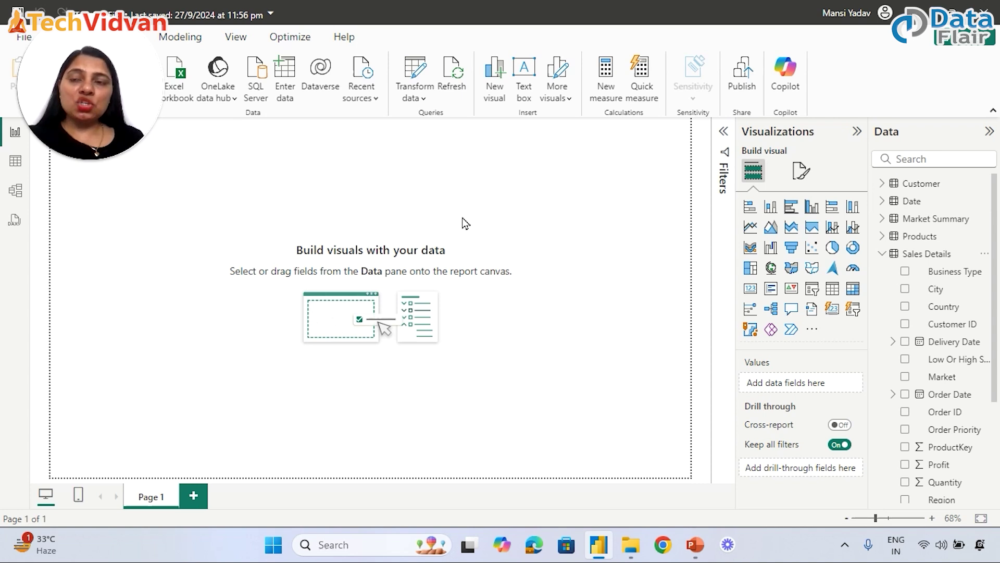
click(832, 289)
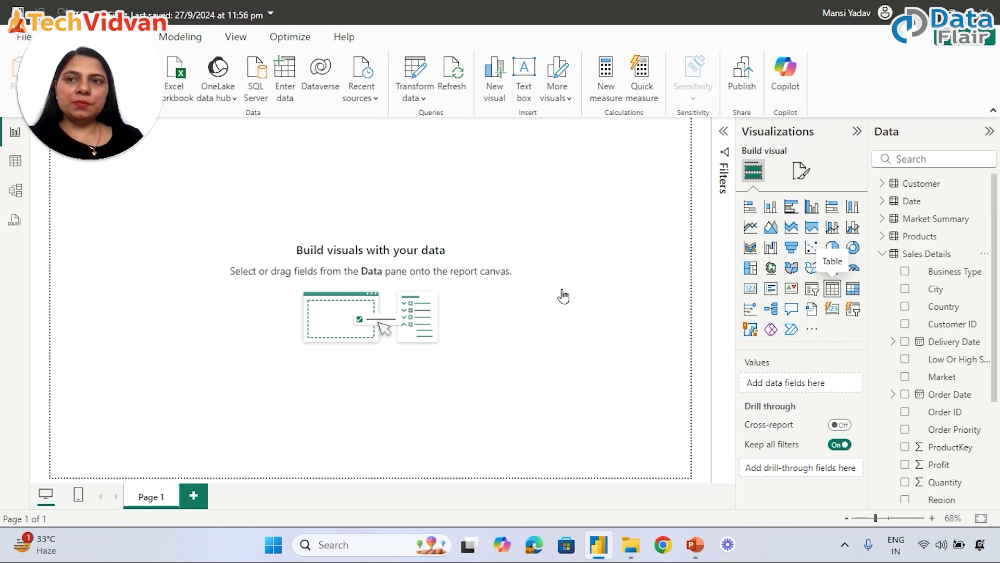
drag(151, 236, 160, 276)
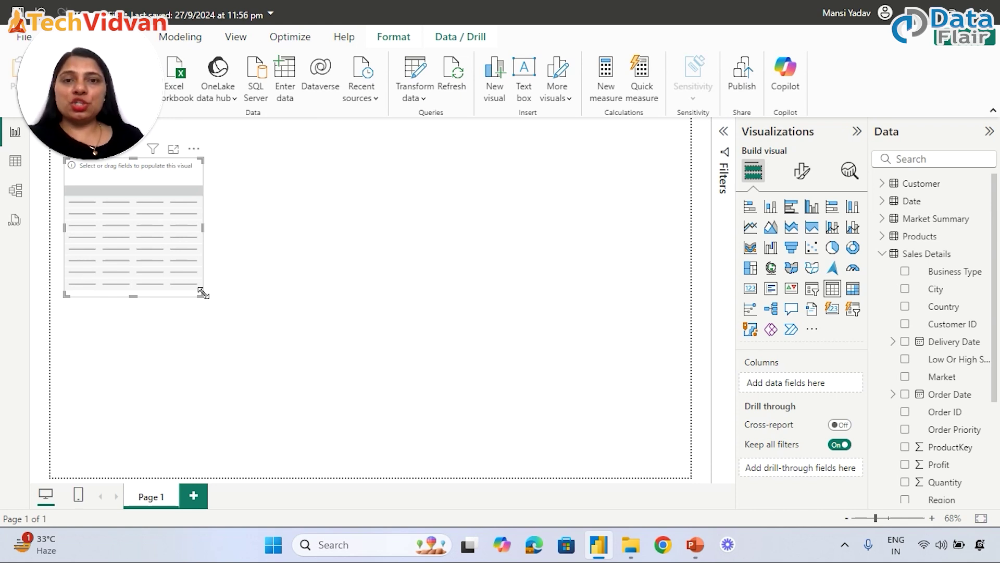
click(904, 377)
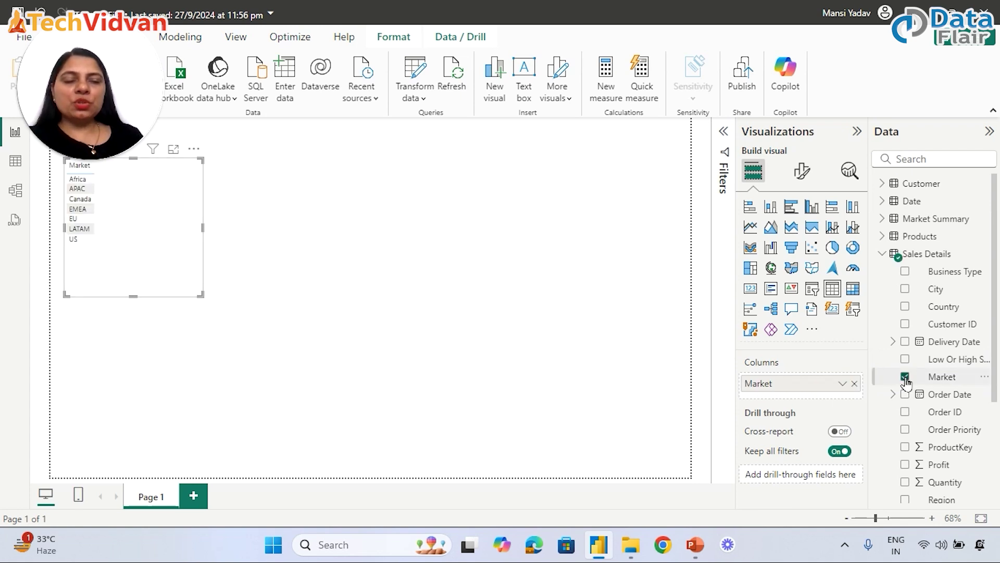
click(922, 157)
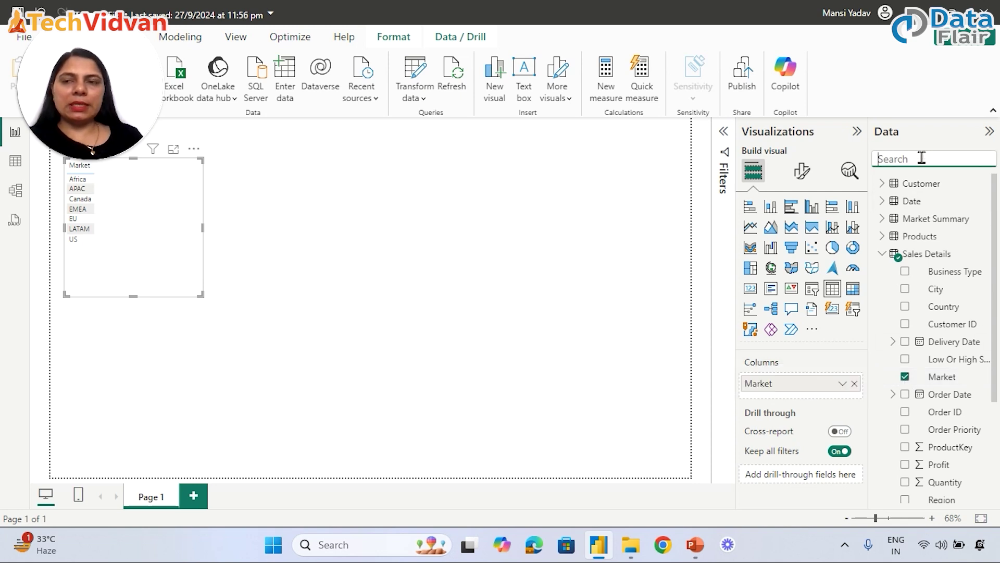
text(sae)
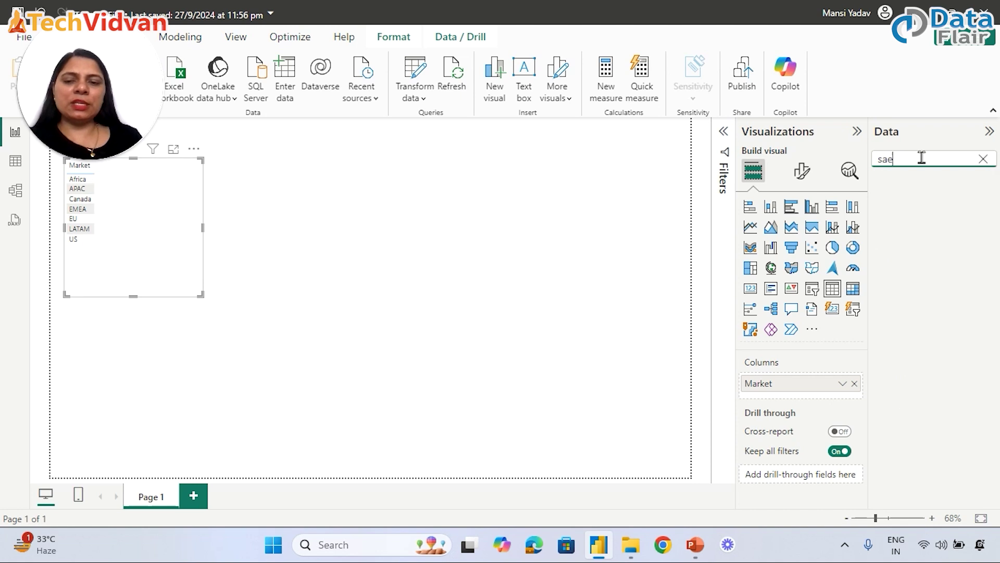
key(BackSpace)
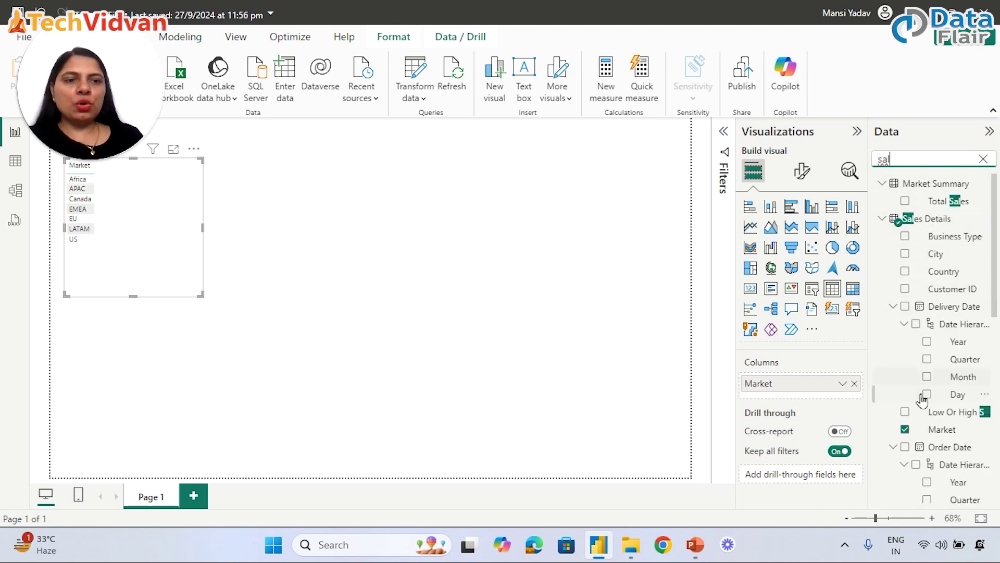
scroll(931, 356, down, 7)
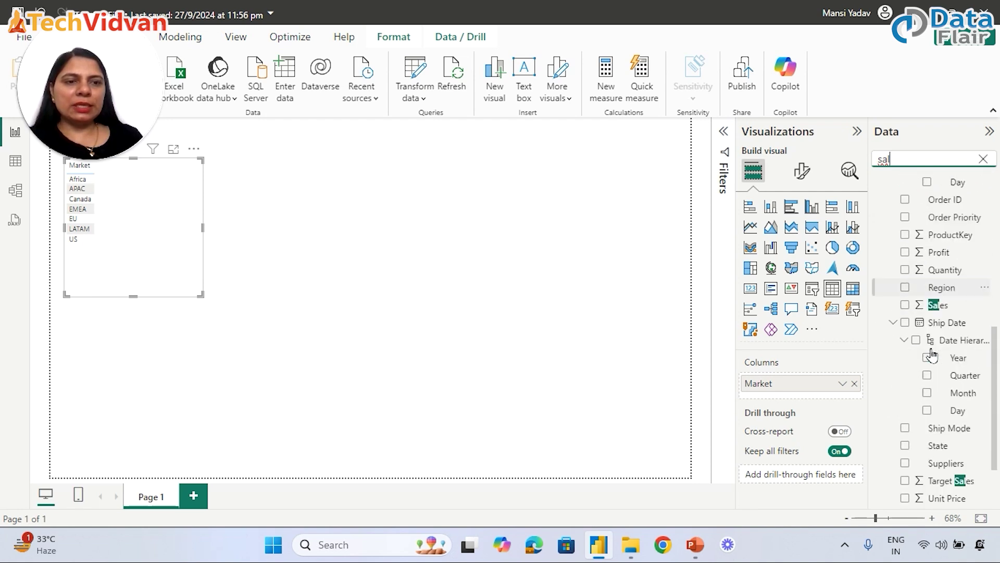
scroll(931, 356, up, 5)
scroll(926, 365, down, 7)
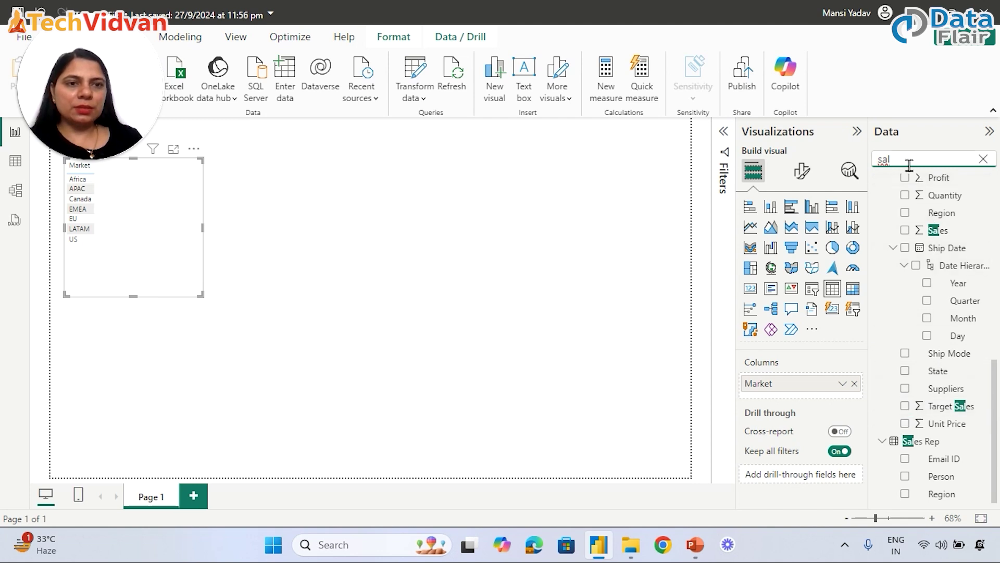
click(905, 230)
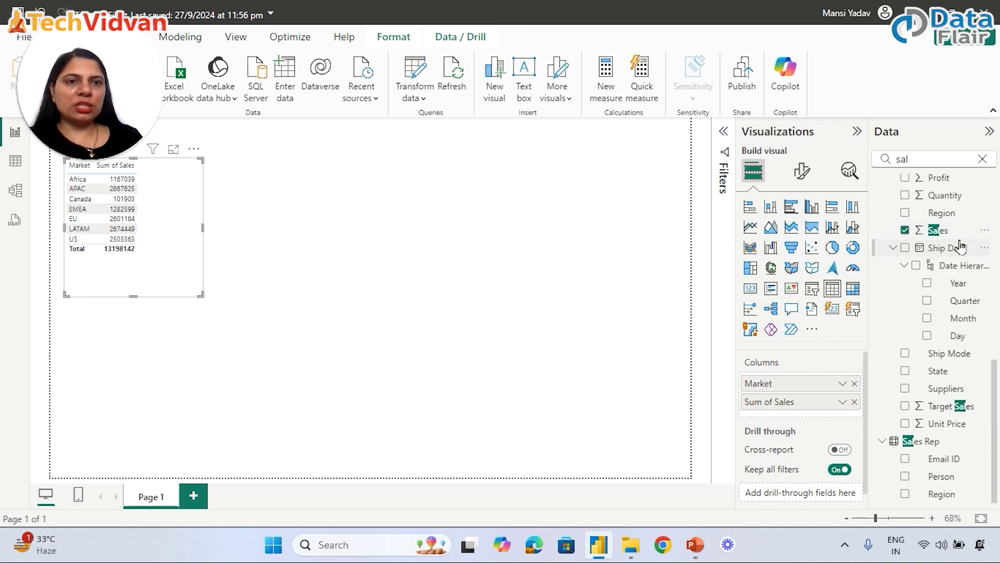
drag(162, 212, 341, 213)
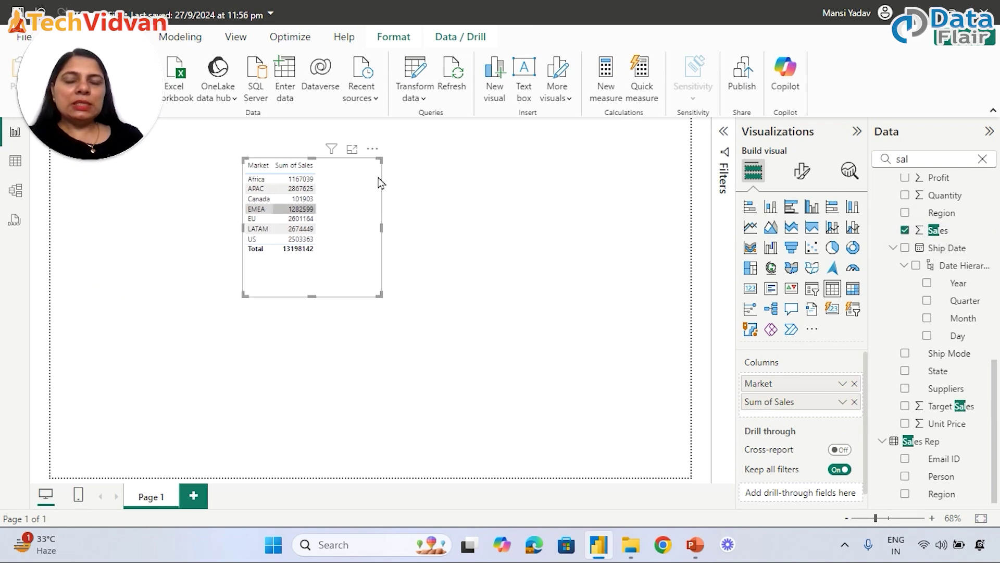
Step: Enlarge the table's global font size and resize the table
click(802, 171)
click(765, 204)
text(size)
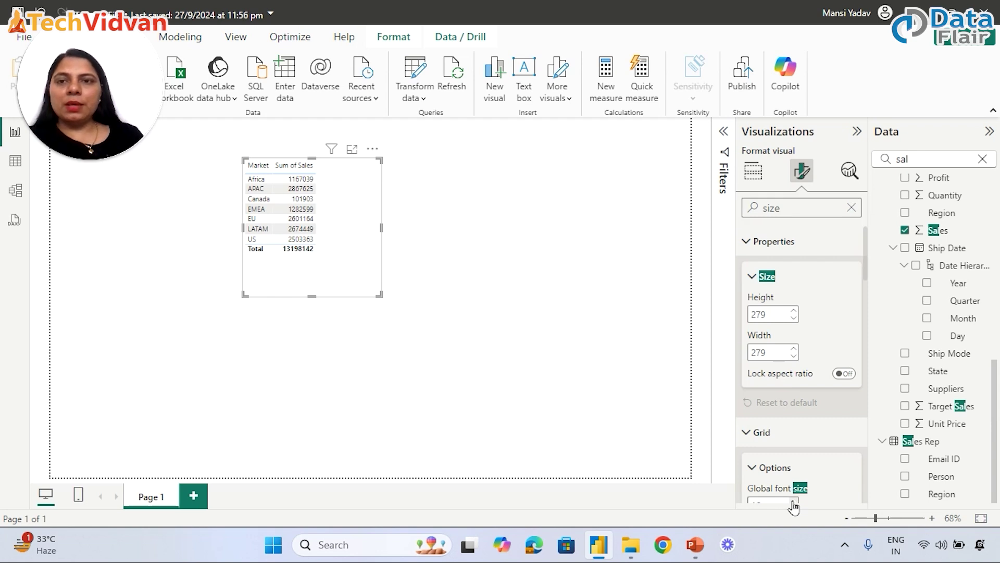
click(794, 503)
drag(379, 295, 185, 334)
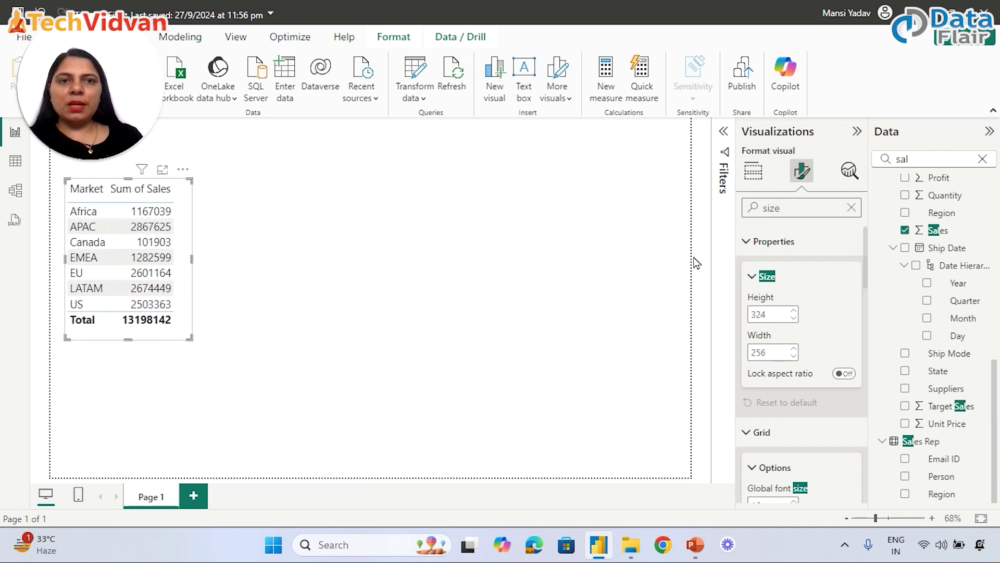
Step: Duplicate the Market sales table and place the copy to its right
click(753, 170)
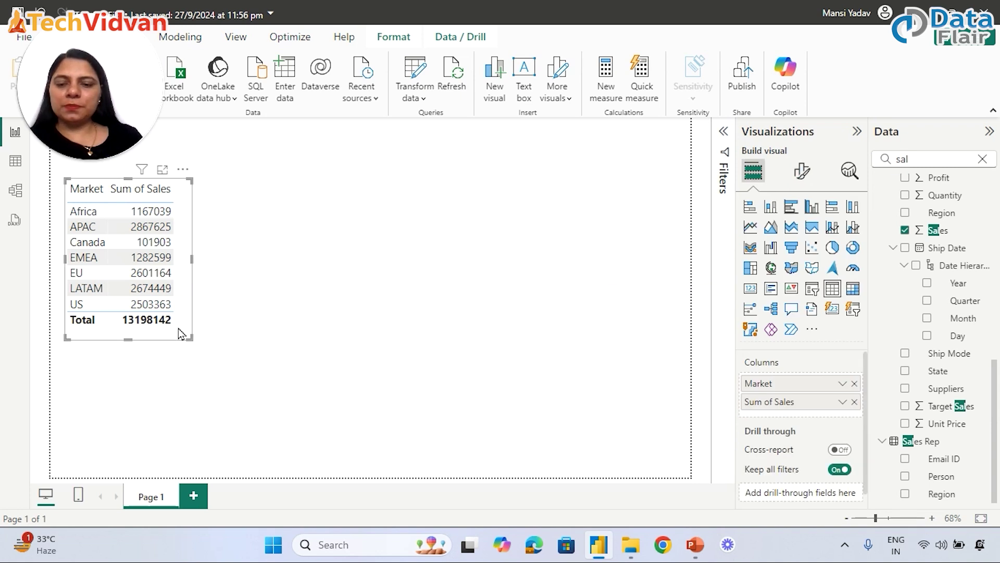
key(ctrl+c)
key(ctrl+v)
drag(180, 333, 329, 329)
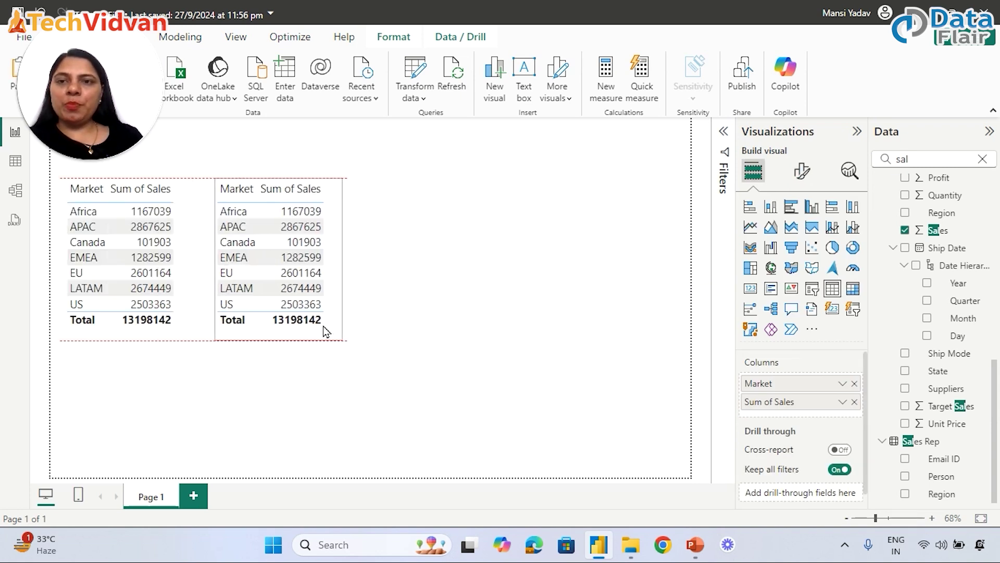
Step: Replace Market with Products Category ahead of Sum of Sales in the copy, and enlarge it
drag(819, 390, 508, 365)
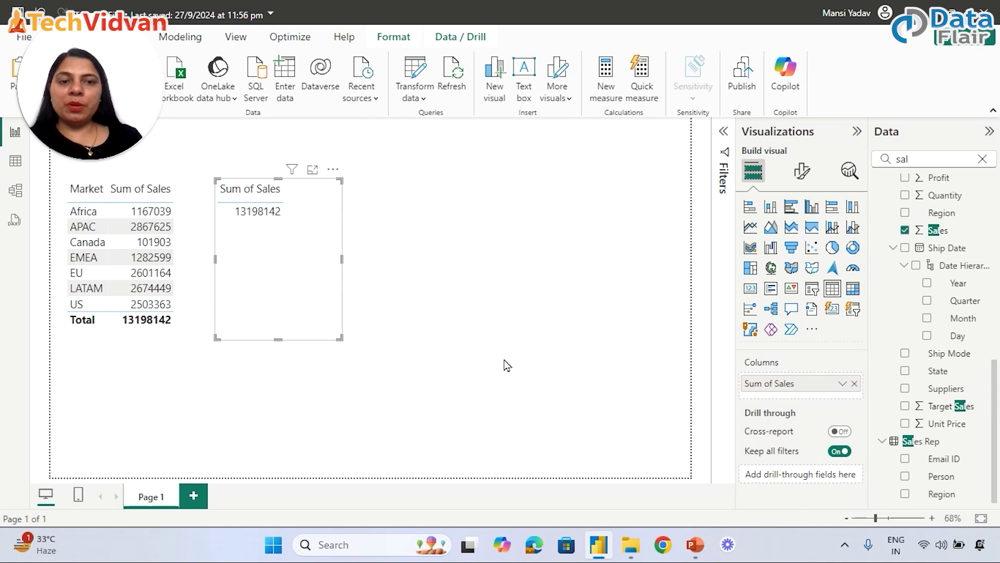
click(984, 160)
text(pr)
key(BackSpace)
key(BackSpace)
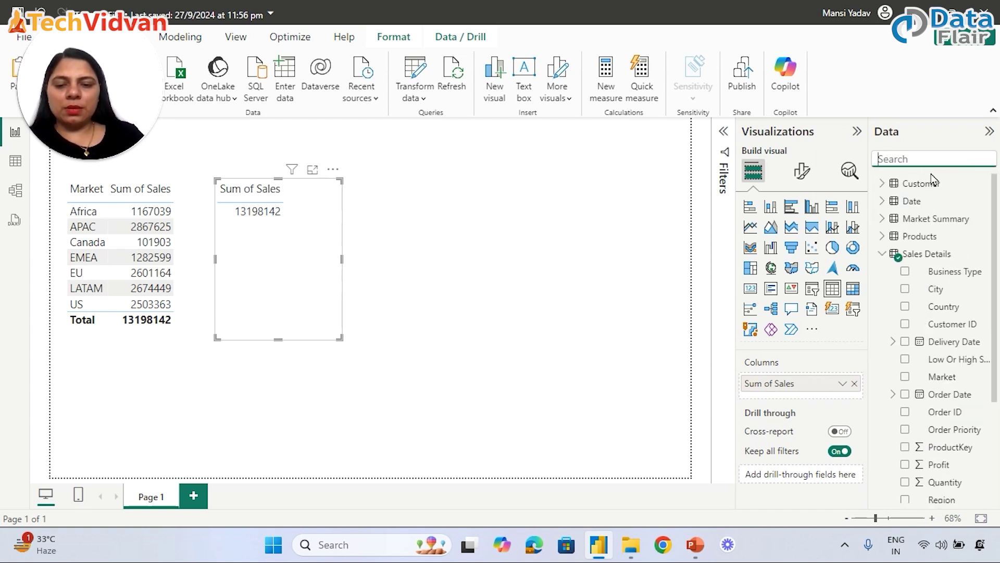
text(cate)
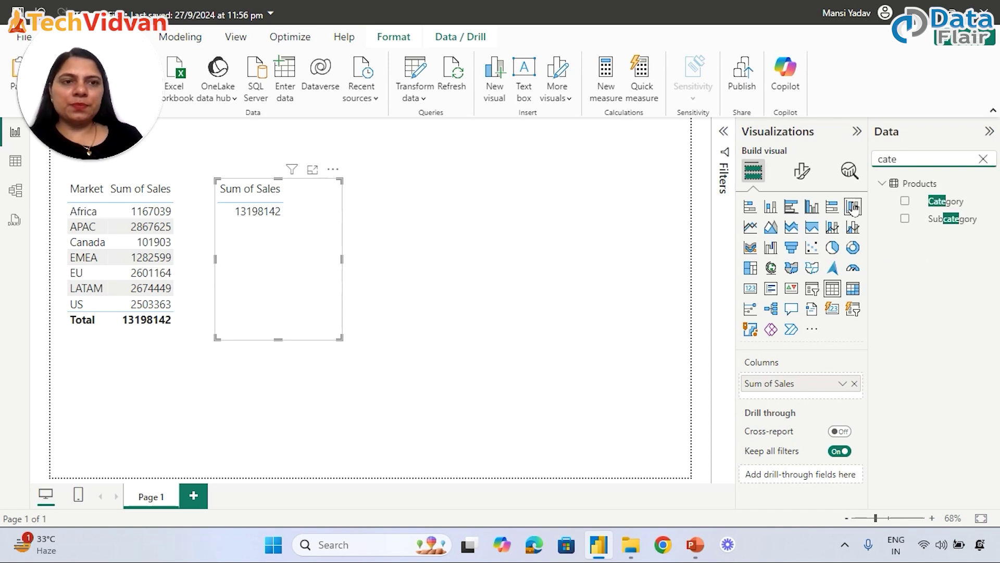
click(906, 202)
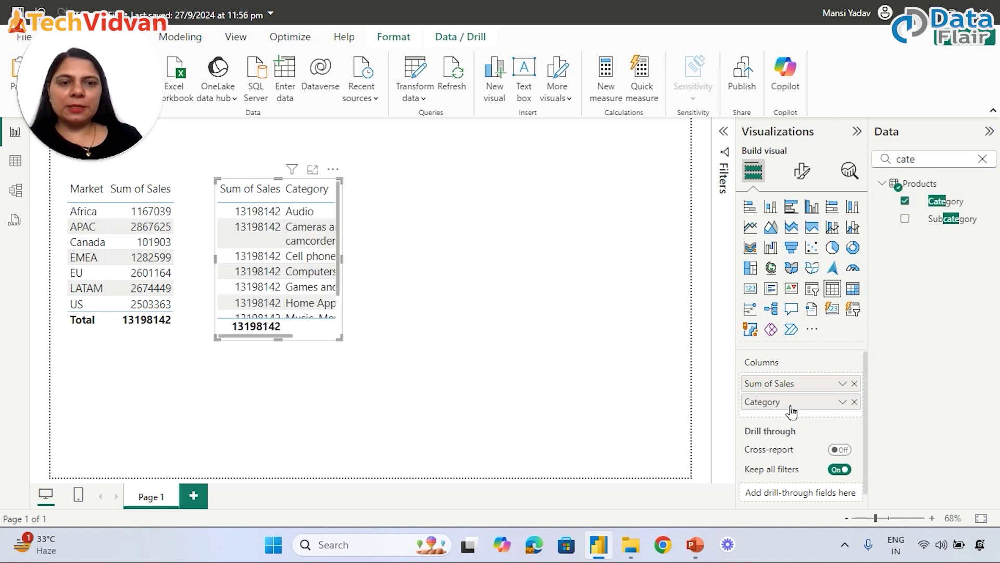
drag(784, 402, 776, 384)
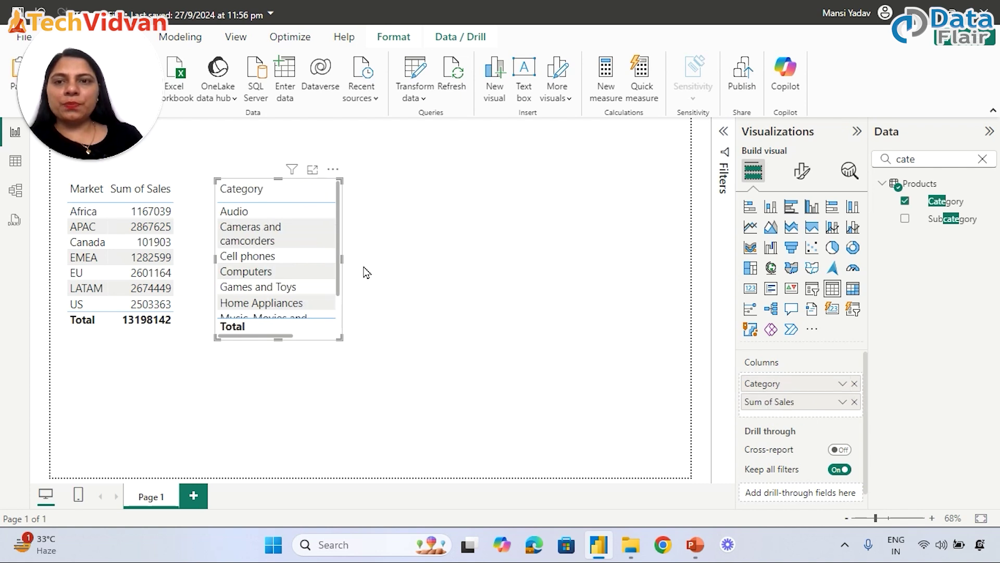
drag(341, 259, 420, 270)
drag(320, 339, 318, 360)
drag(426, 269, 449, 271)
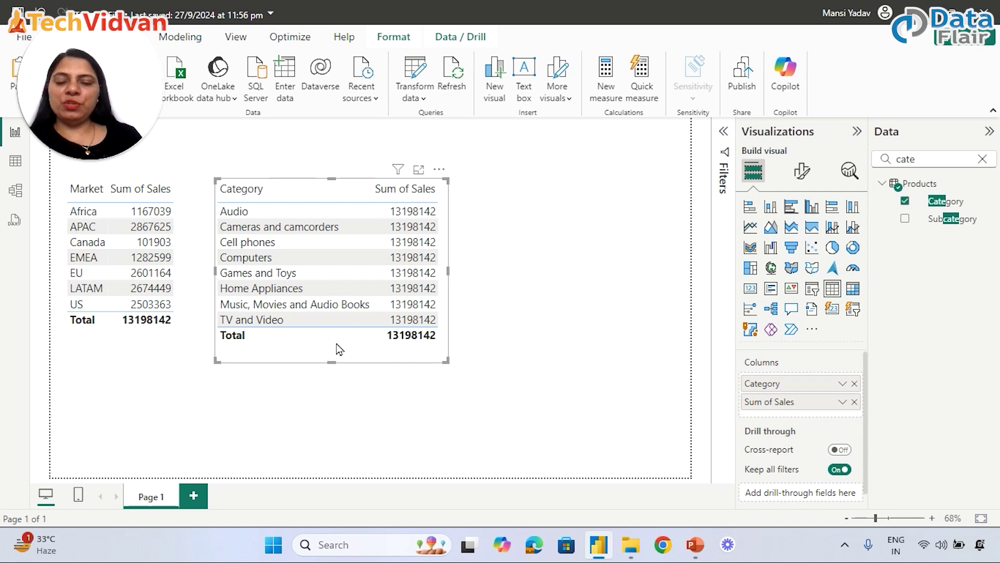
Step: Duplicate the Category table and place the copy beside it
key(ctrl+c)
key(ctrl+v)
drag(338, 345, 584, 348)
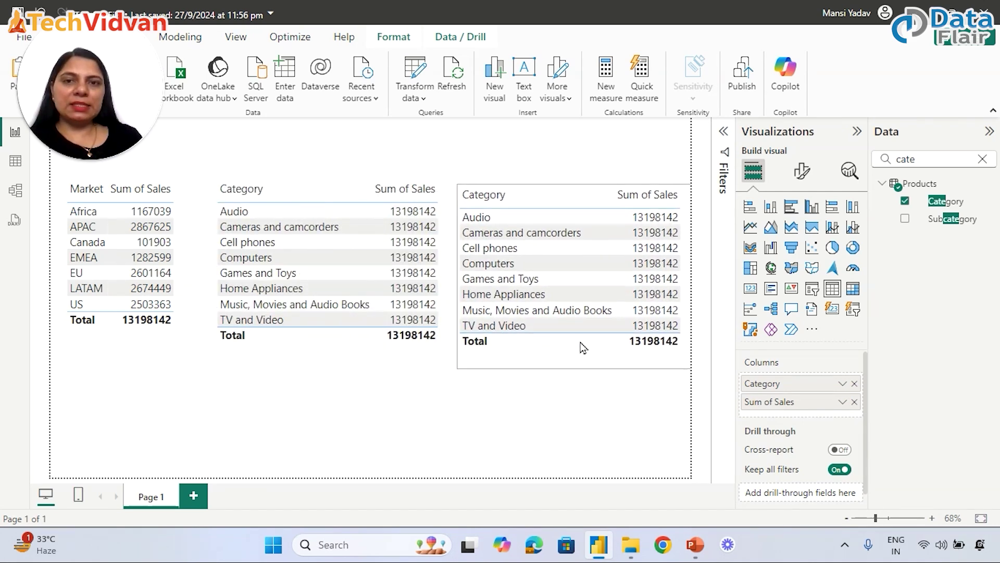
Step: Swap Category for Gender ahead of Sum of Sales in the third table, then narrow and reposition it
click(978, 161)
text(gen)
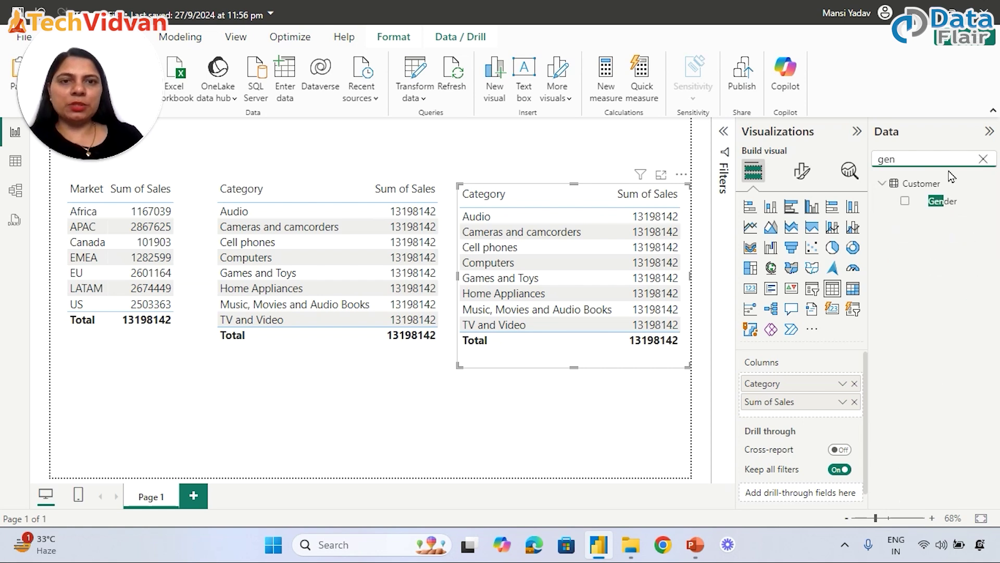
click(855, 383)
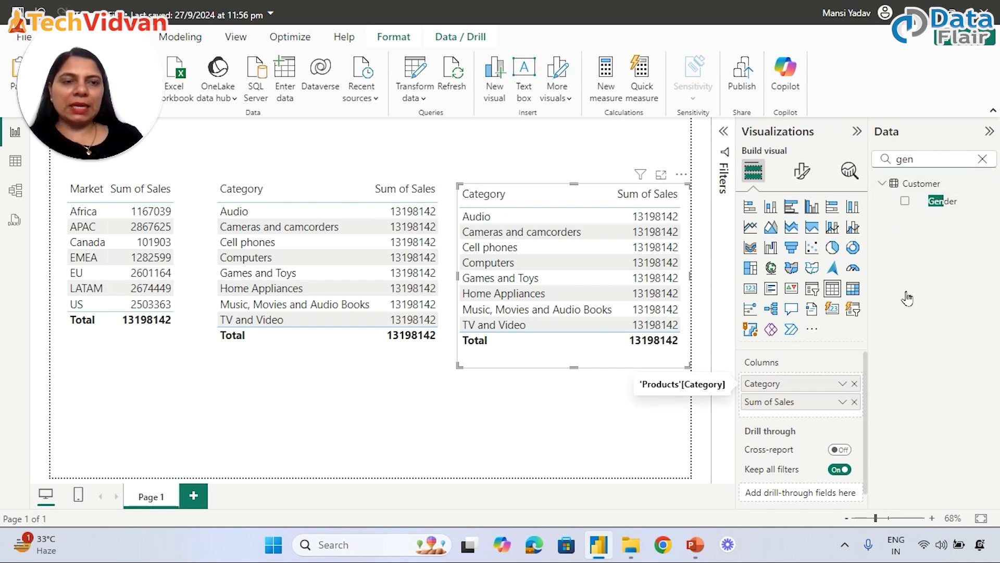
click(905, 201)
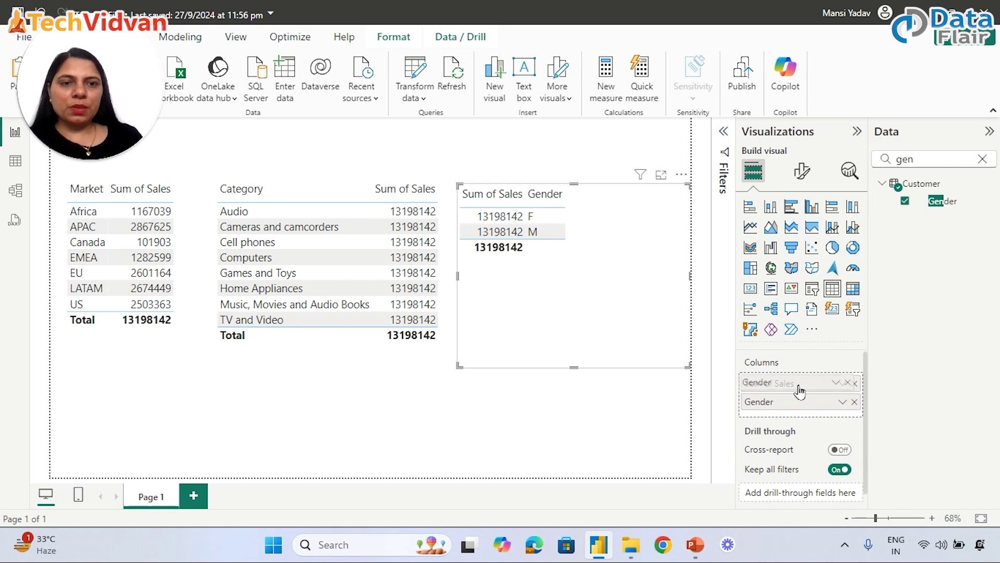
drag(770, 402, 775, 385)
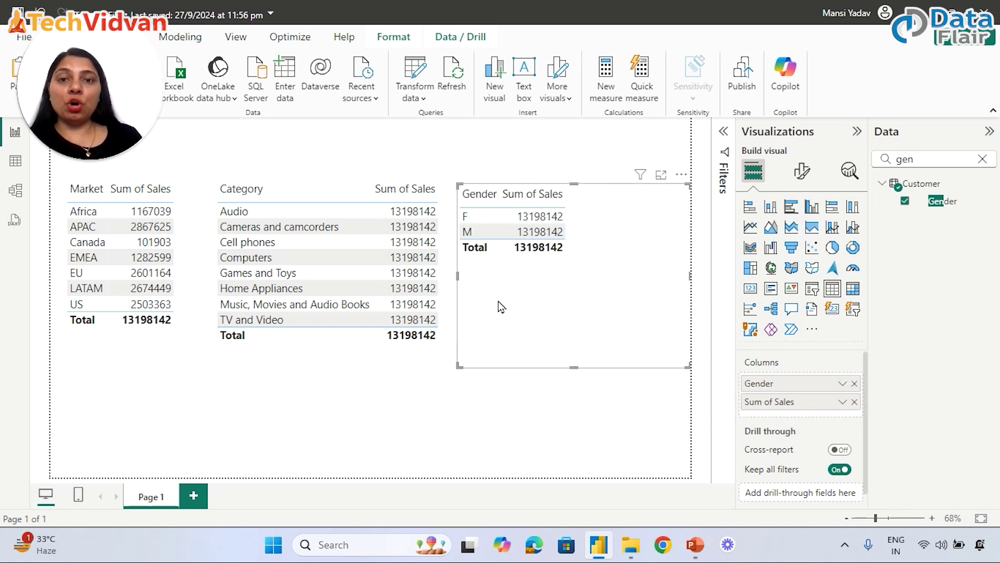
drag(457, 275, 496, 279)
drag(546, 298, 536, 375)
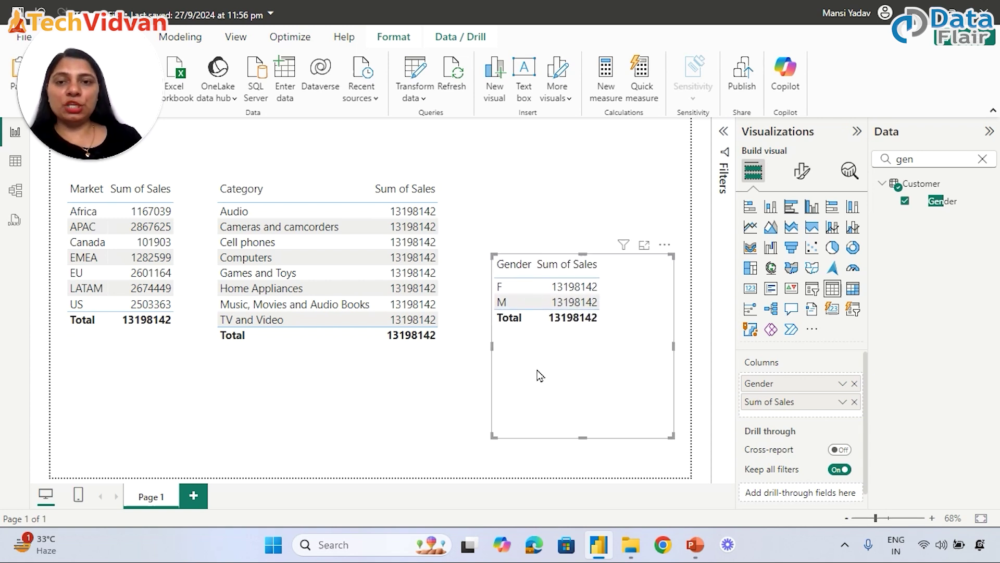
Step: Move the Gender, Category and Market tables lower on the page
drag(350, 350, 346, 426)
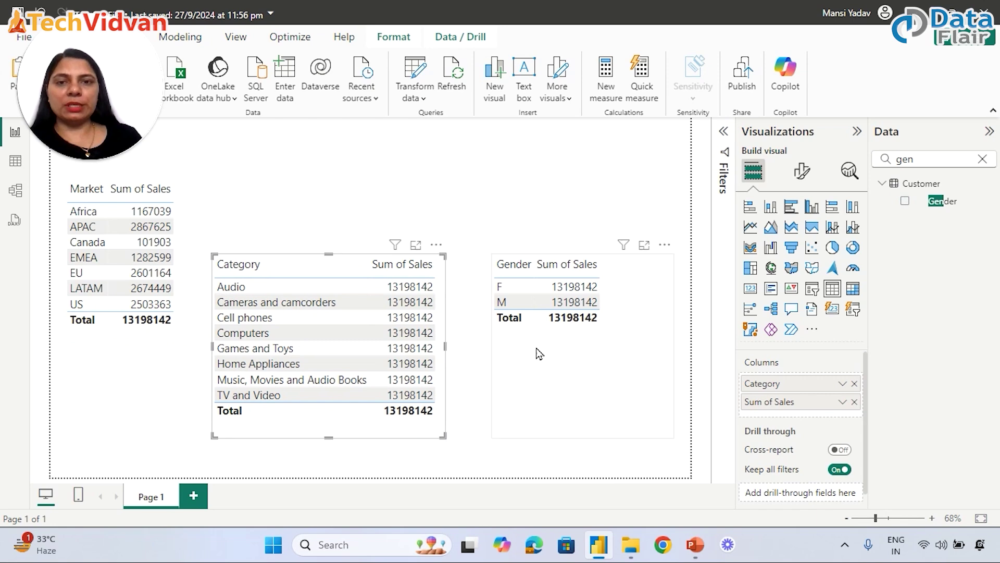
drag(536, 350, 536, 381)
drag(102, 328, 89, 415)
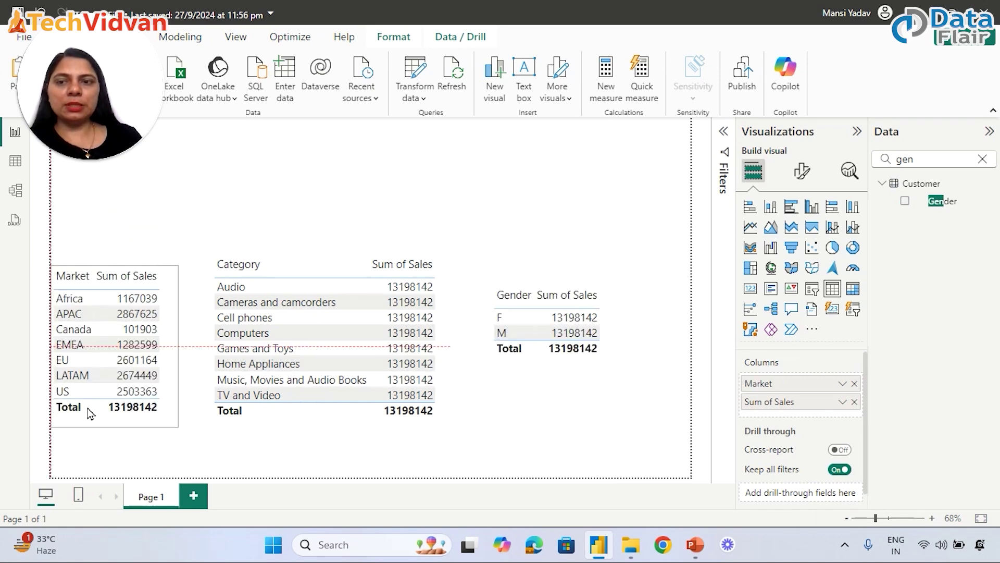
click(615, 235)
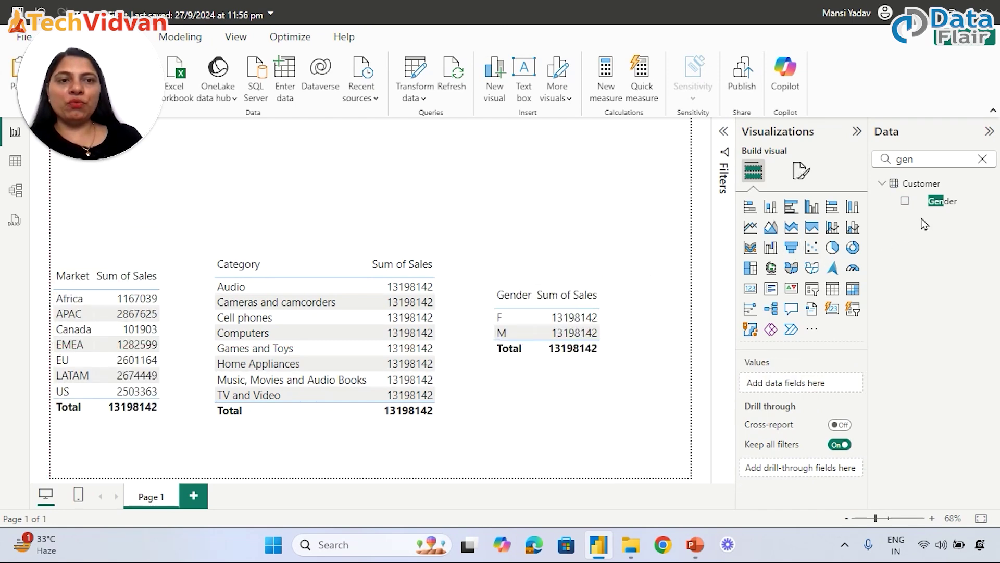
Step: Add a Sum of Sales card visual above the tables
click(982, 160)
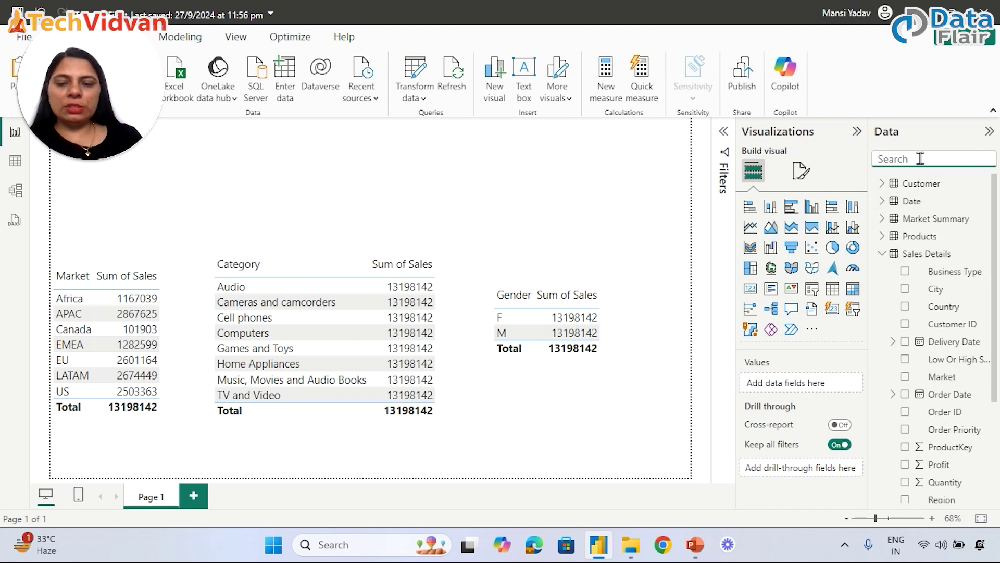
click(917, 159)
text(sal)
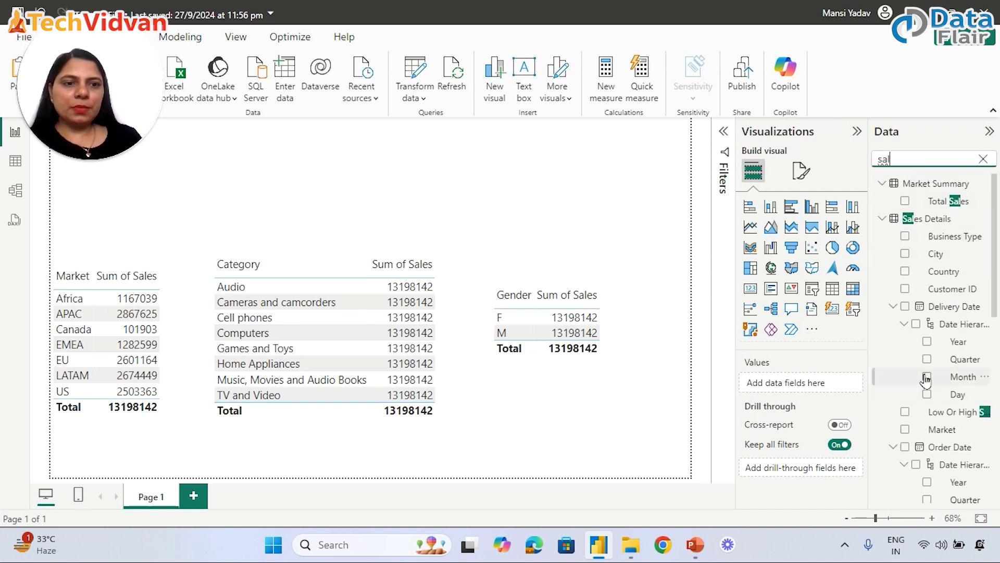
scroll(926, 375, down, 5)
drag(932, 369, 520, 182)
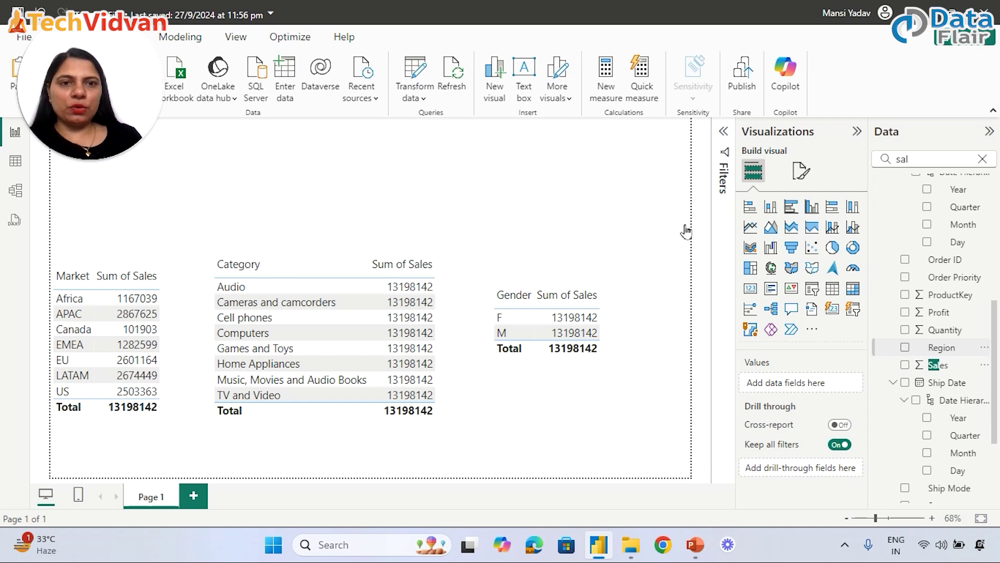
drag(513, 250, 470, 212)
Step: Set the card's callout display units to None so it reads 13198142, and resize the card
drag(488, 248, 477, 201)
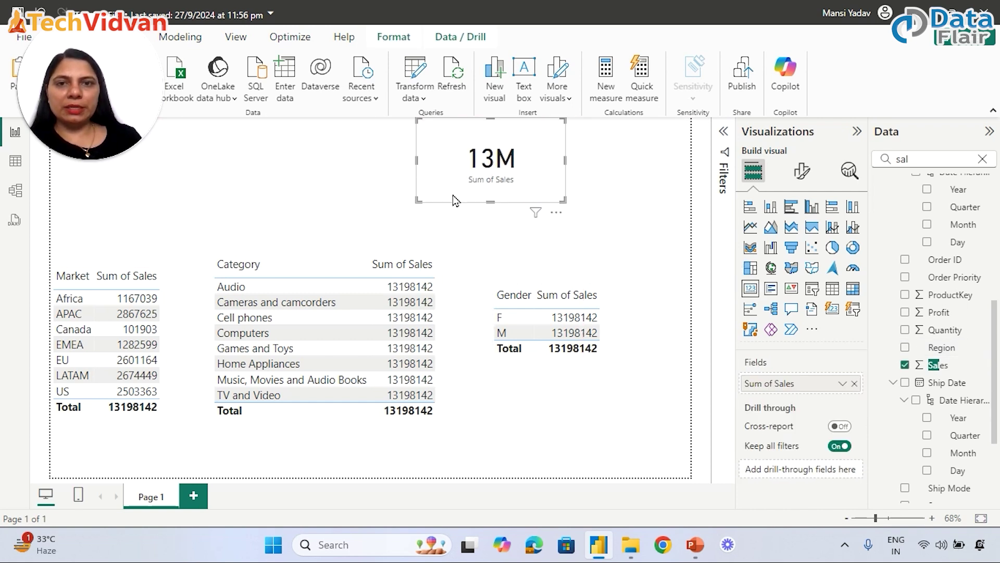
click(802, 170)
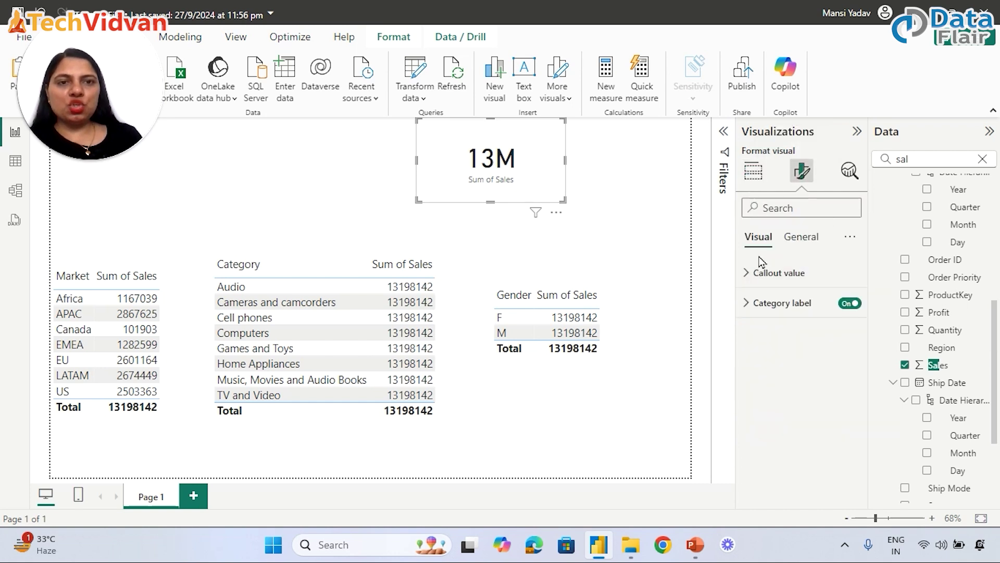
click(747, 275)
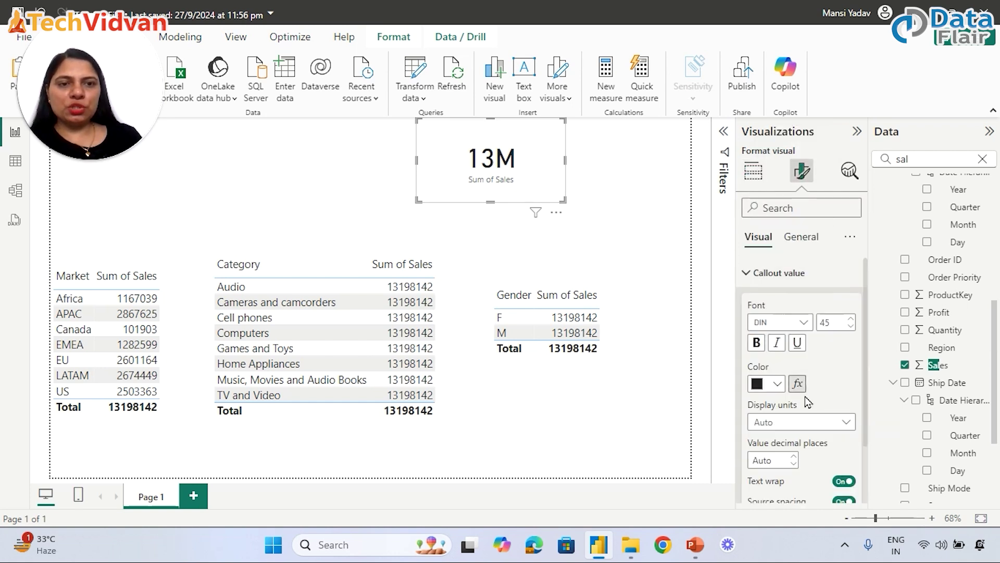
click(848, 423)
click(770, 334)
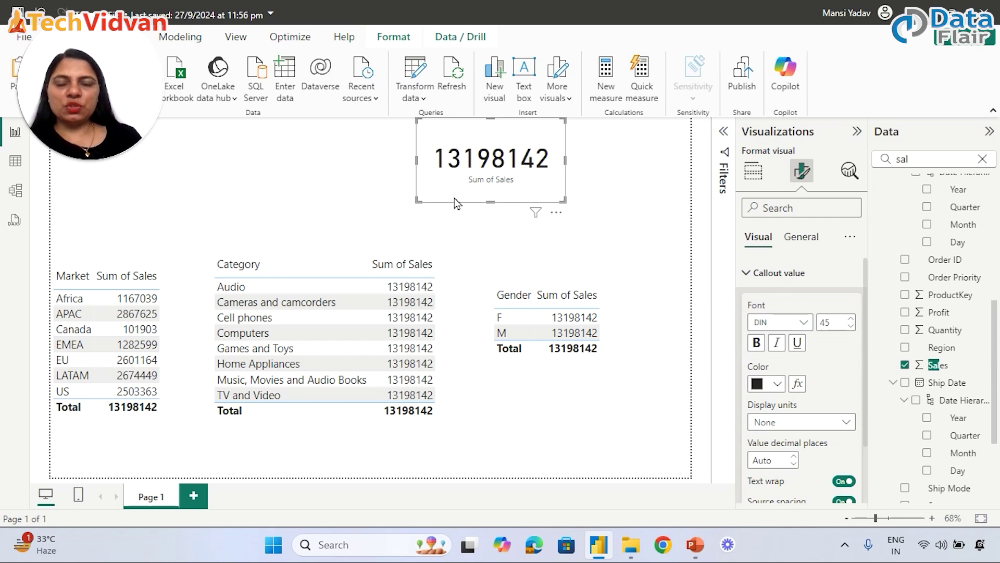
drag(417, 160, 397, 160)
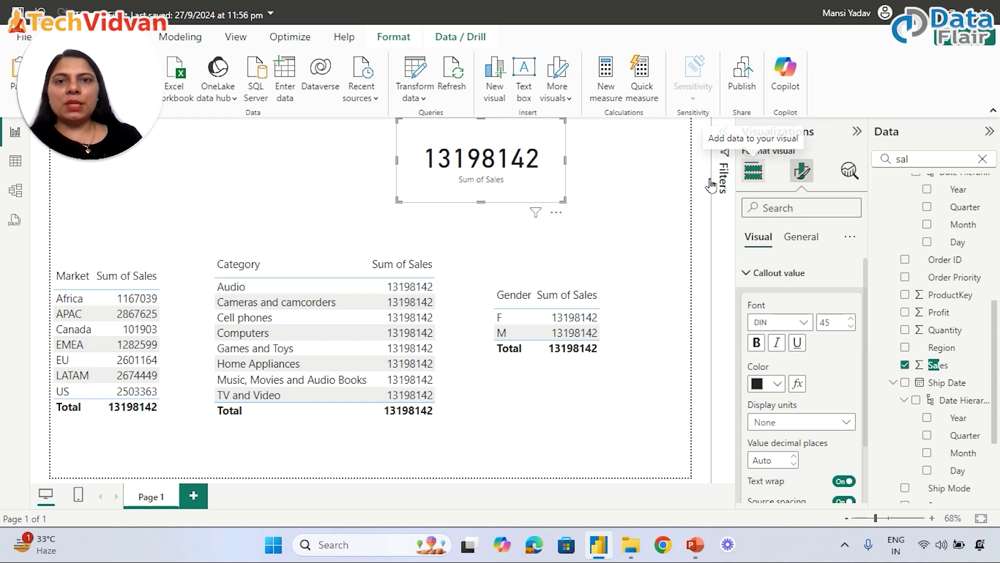
click(753, 171)
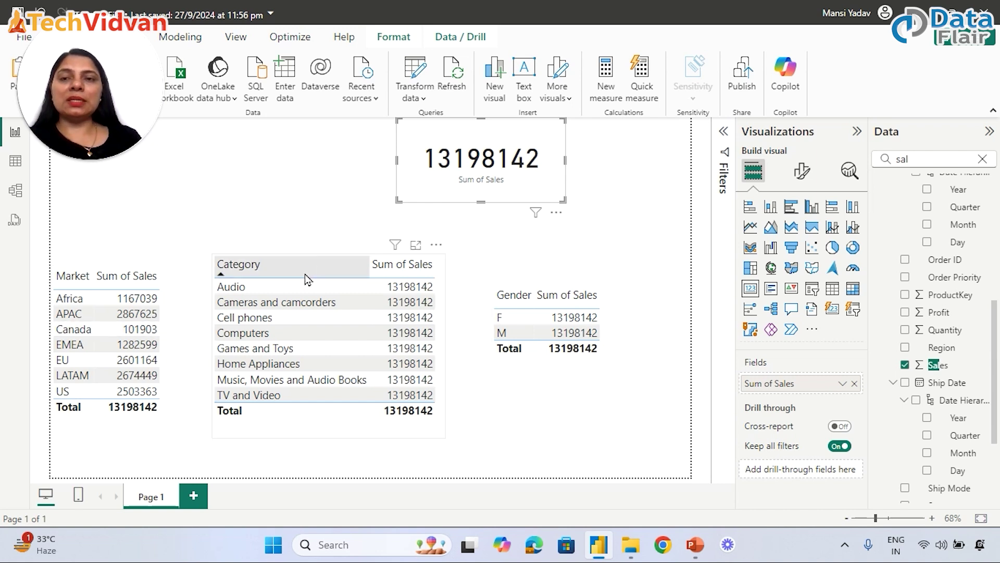
Step: Inspect the Market and Category tables' fields and expand the Products table in the Data pane
click(171, 329)
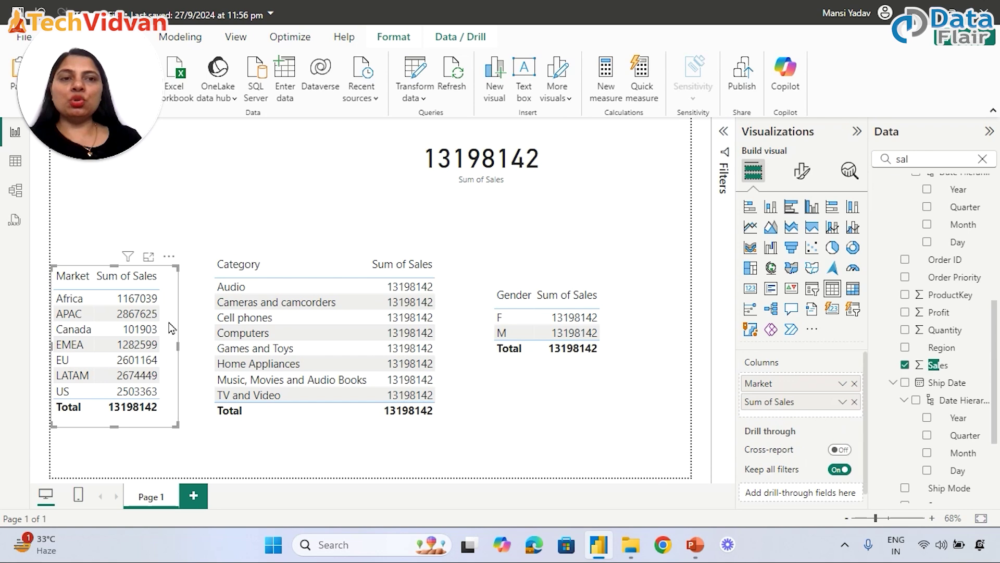
click(982, 159)
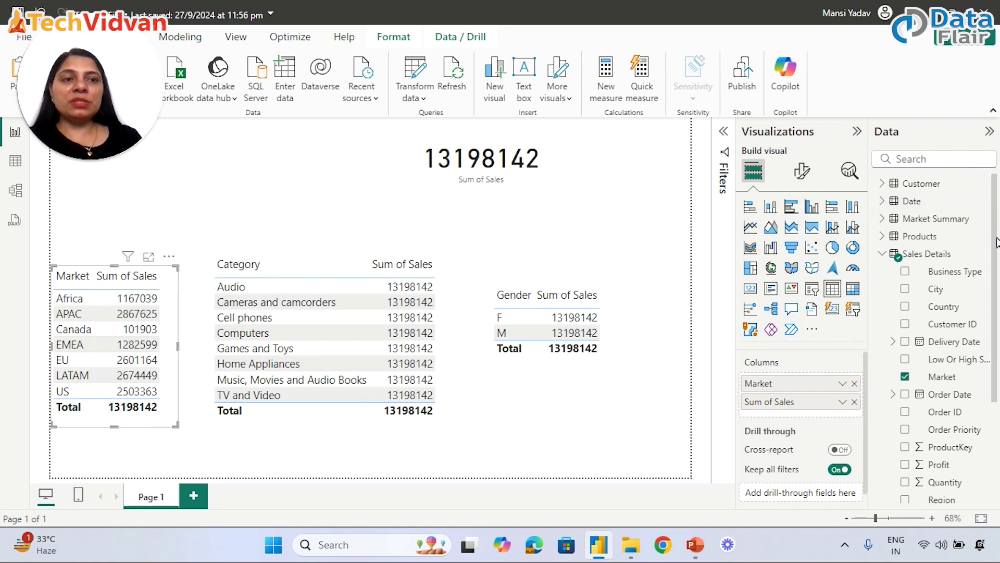
scroll(997, 242, down, 3)
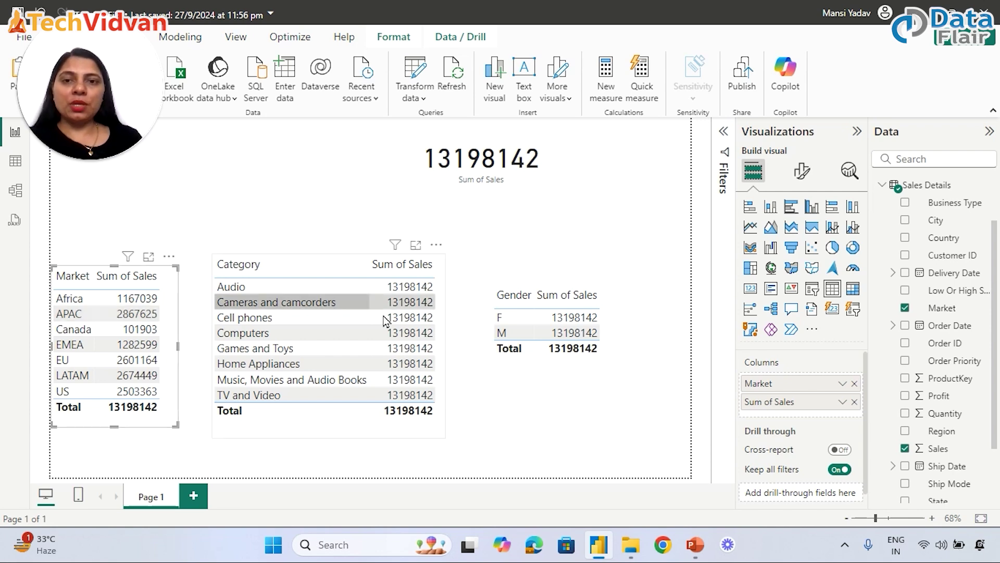
click(441, 322)
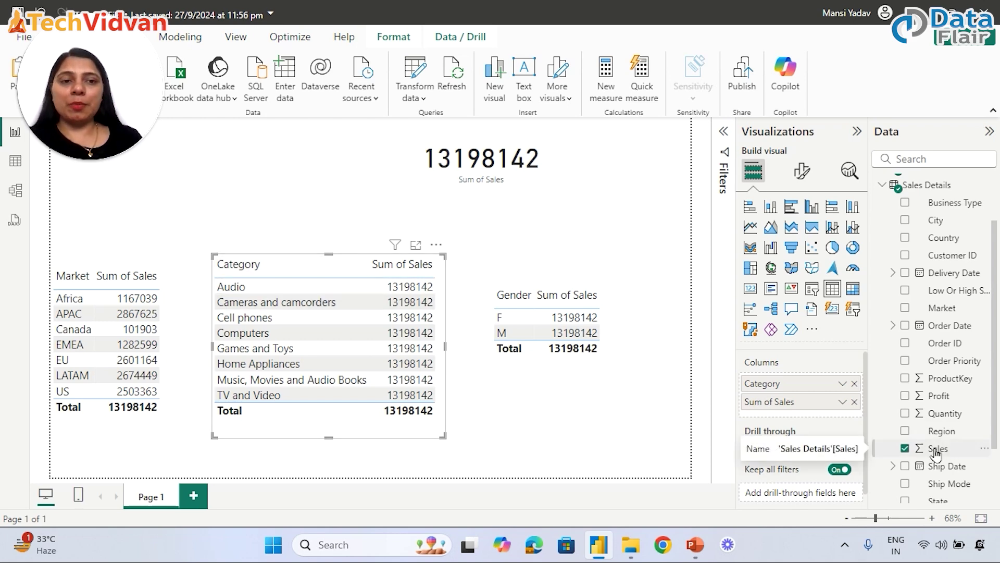
scroll(995, 250, up, 2)
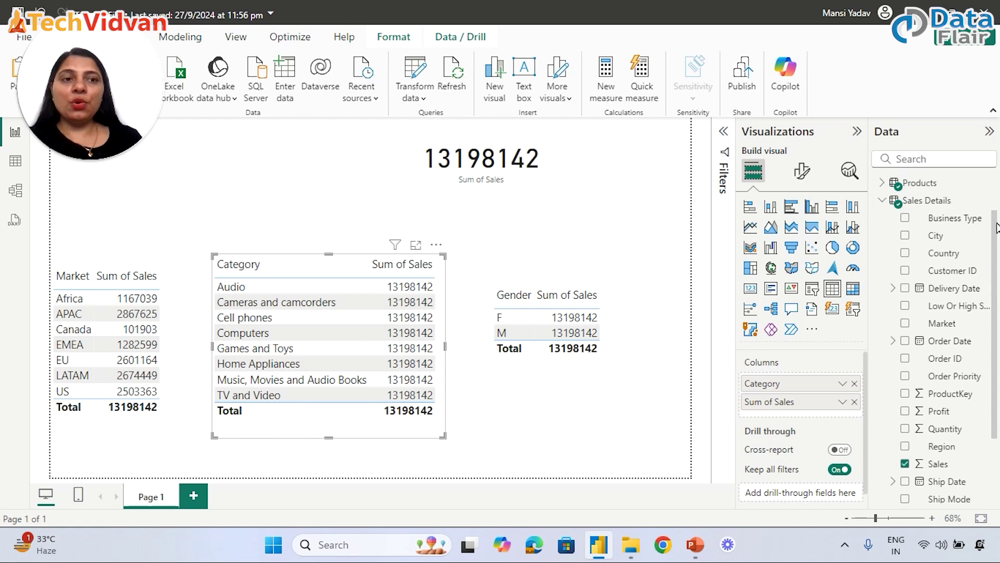
click(881, 219)
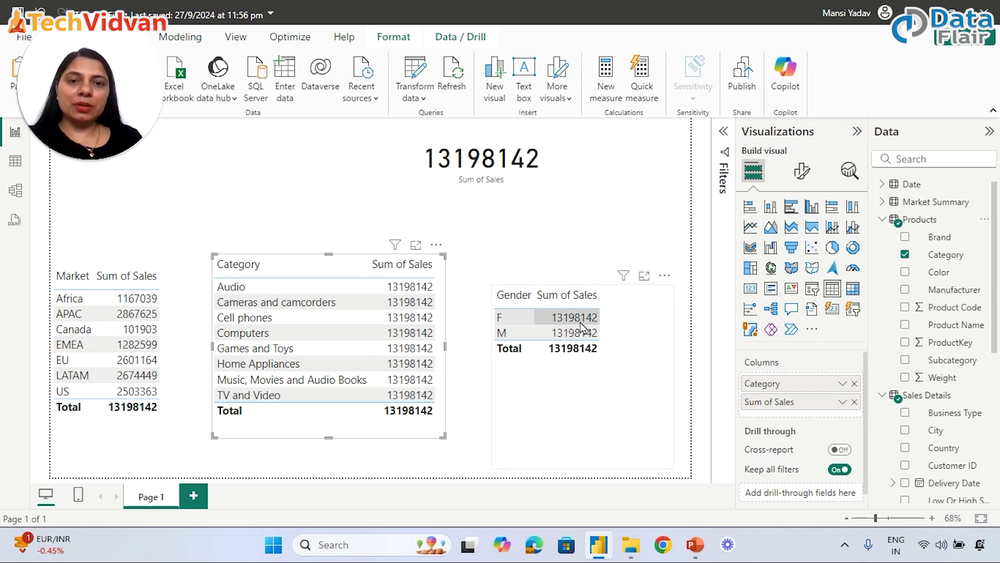
Step: Preview Category sales as clustered bar and column charts, then revert to a table
click(15, 191)
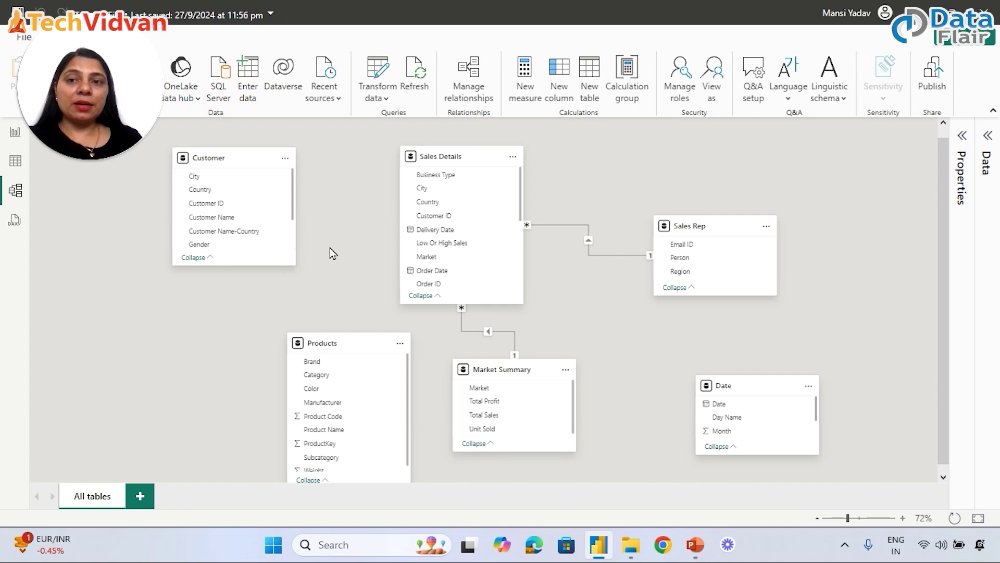
click(14, 133)
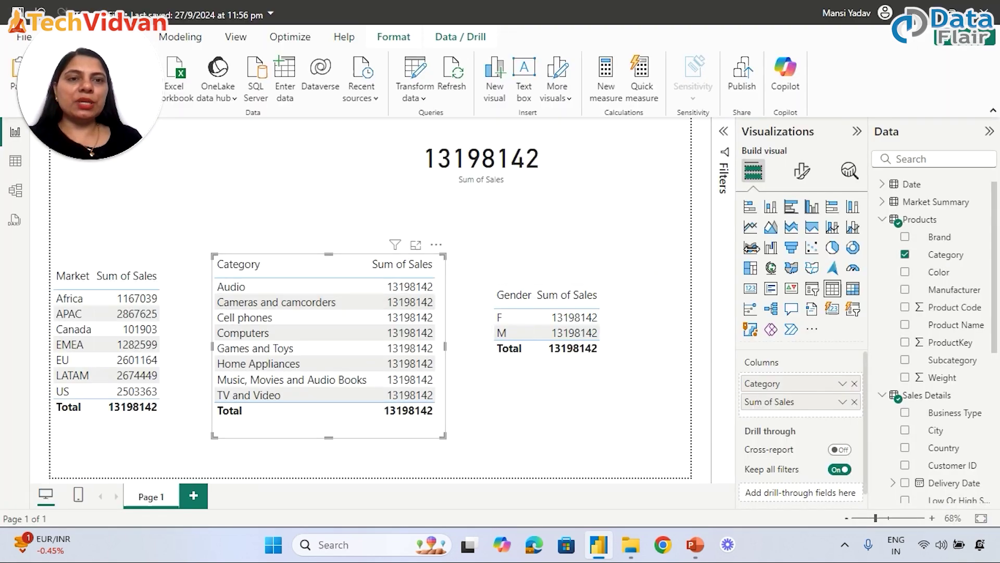
click(793, 208)
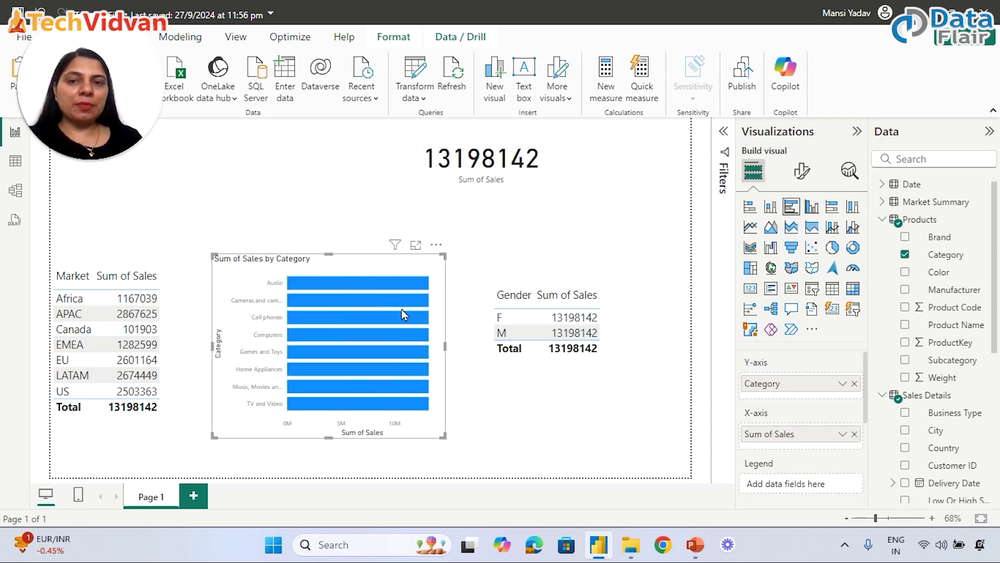
click(811, 206)
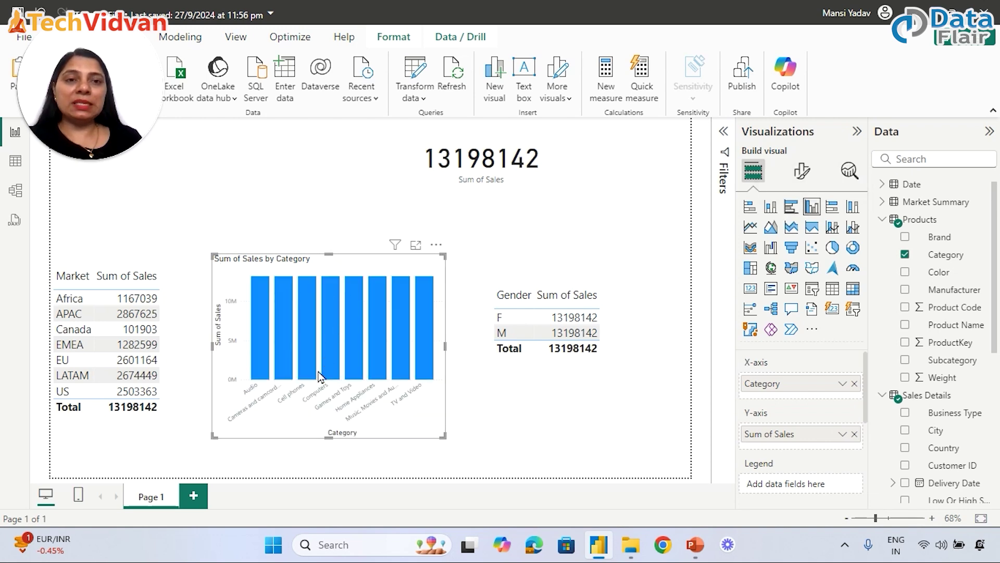
click(832, 288)
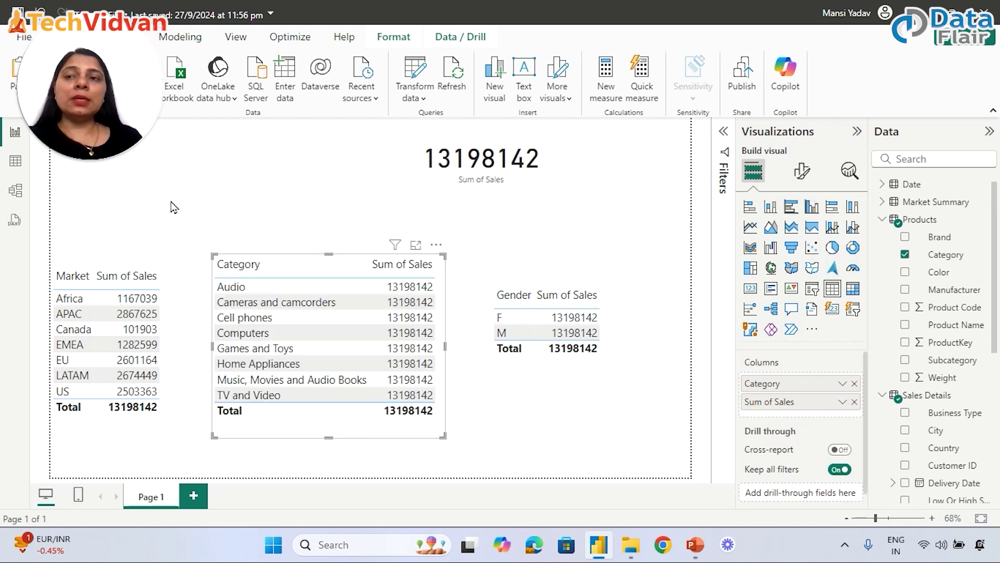
click(15, 190)
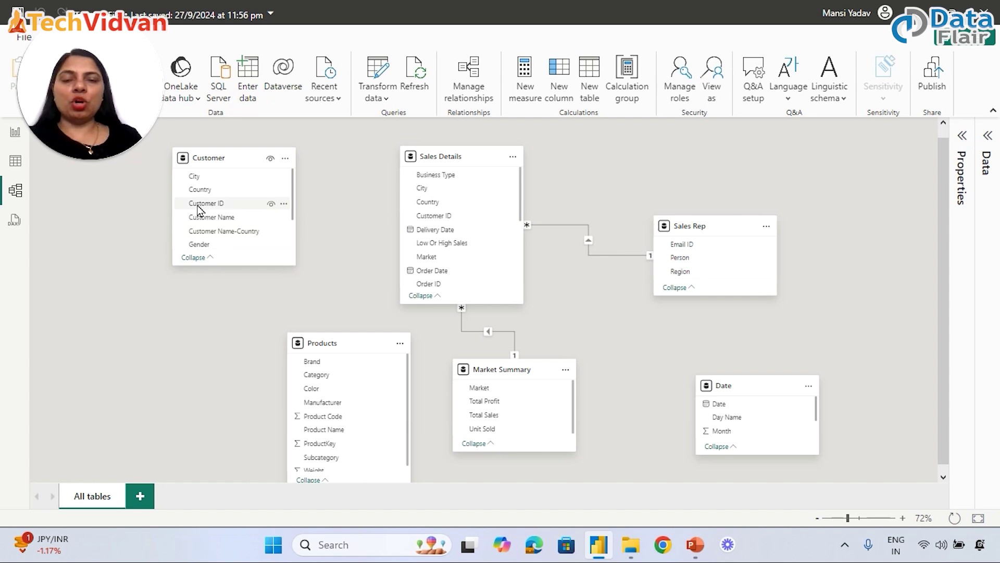
Step: Zoom the diagram and drag Customer ID from Customer onto Sales Details
drag(848, 518, 856, 519)
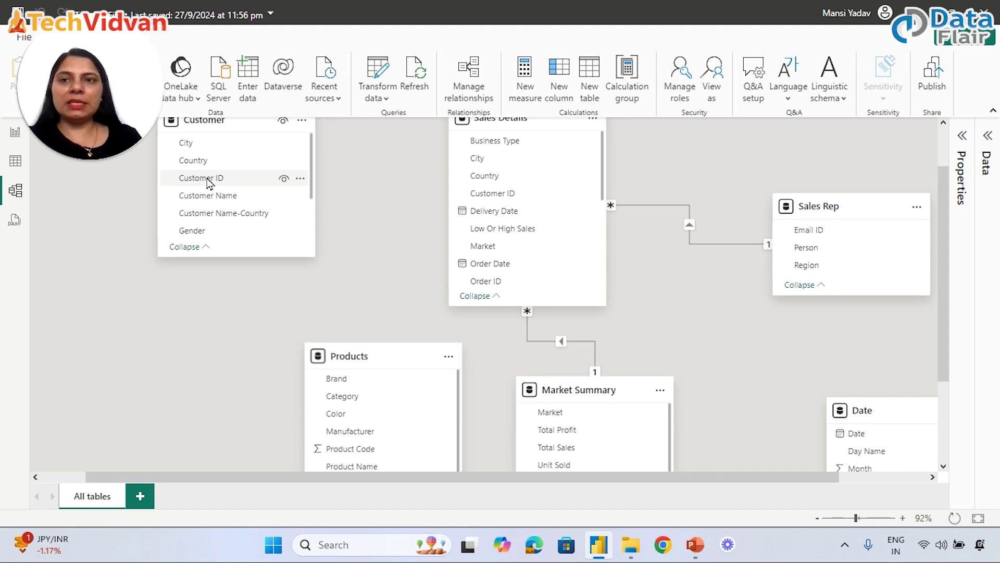
scroll(513, 191, up, 1)
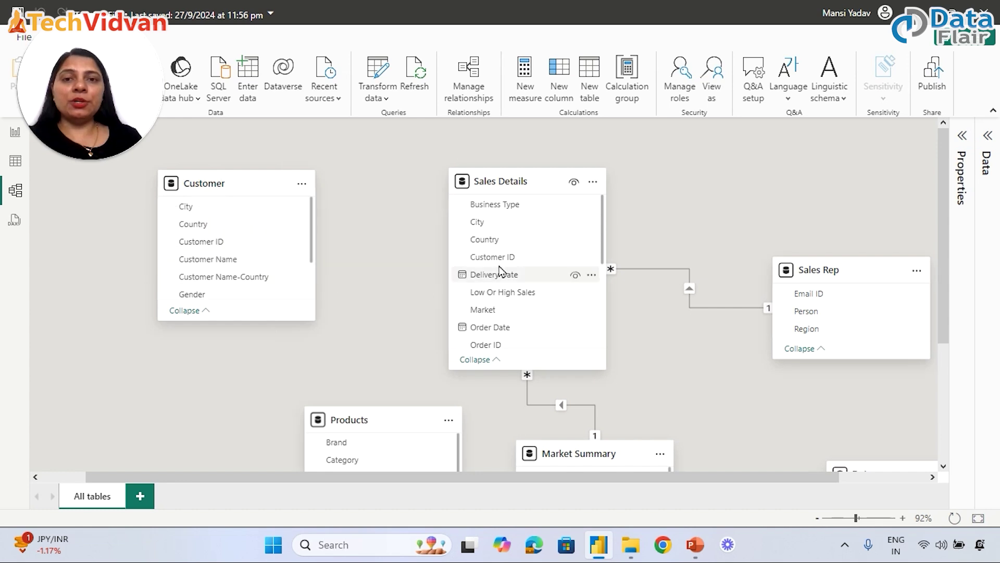
drag(239, 241, 498, 257)
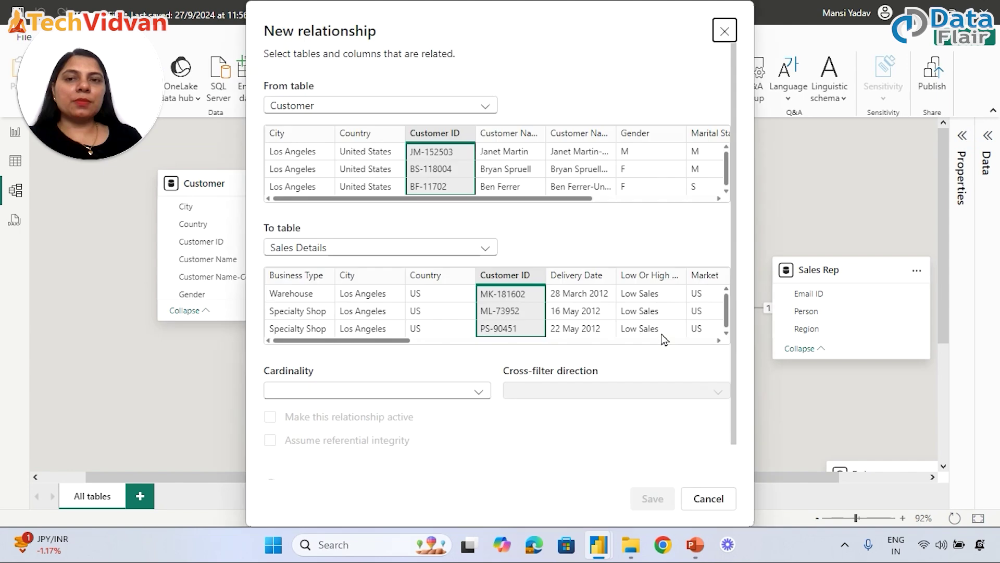
Step: Save the Customer ID relationship and check the Gender table splits into F 6644625 and M 6553517
click(654, 498)
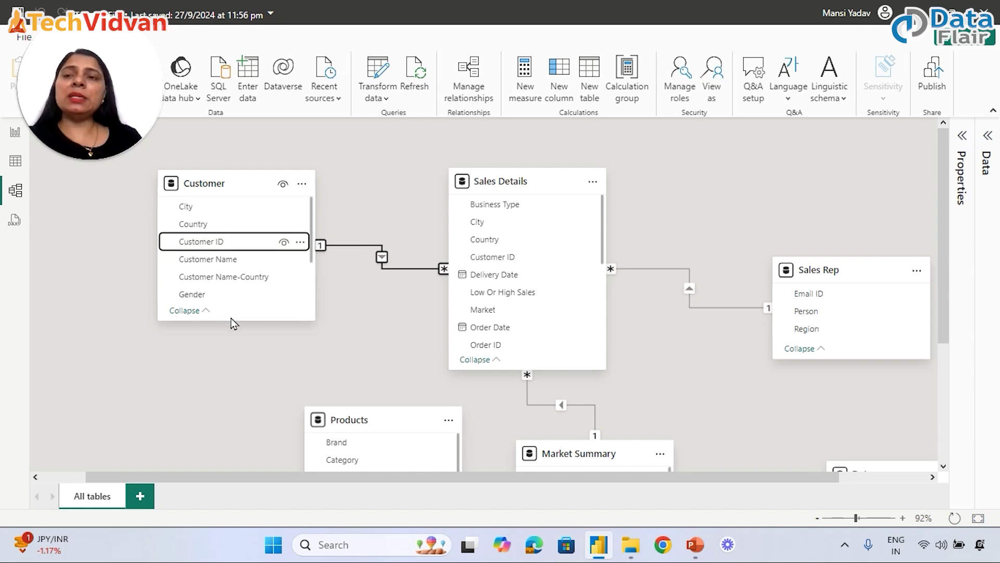
click(12, 134)
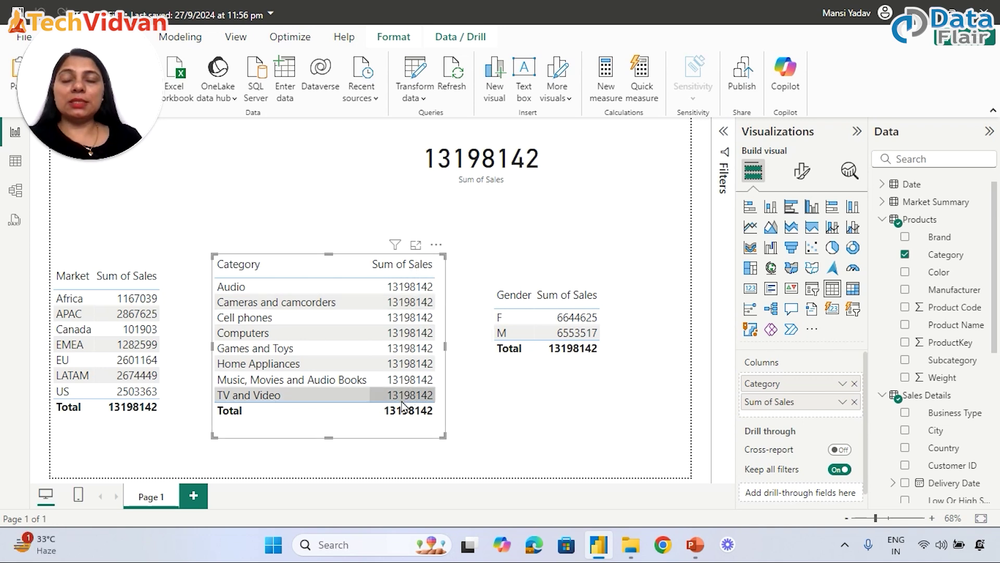
Step: In Model view, reposition the Products, Sales Details and Market Summary cards and enlarge Sales Details
click(15, 190)
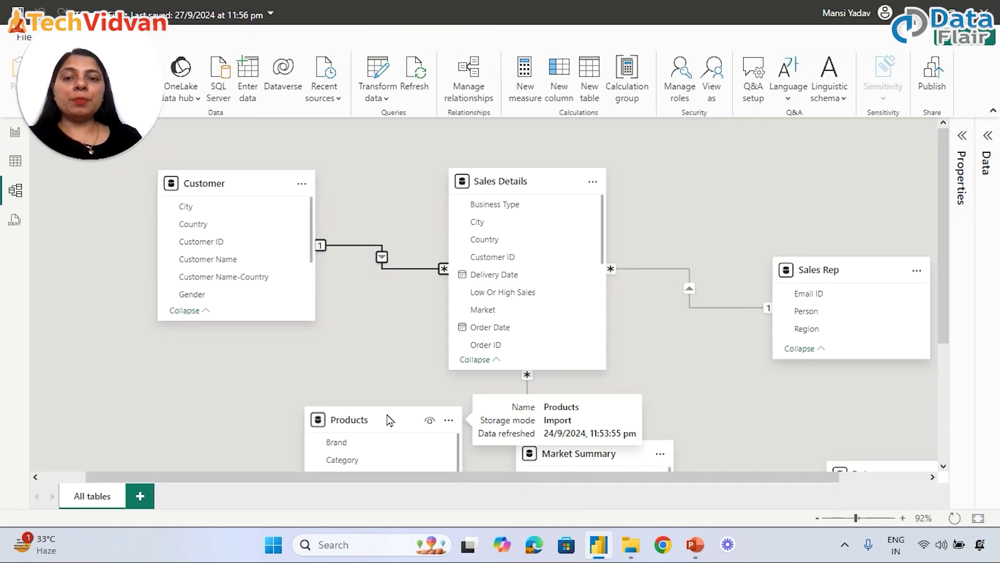
drag(377, 419, 323, 364)
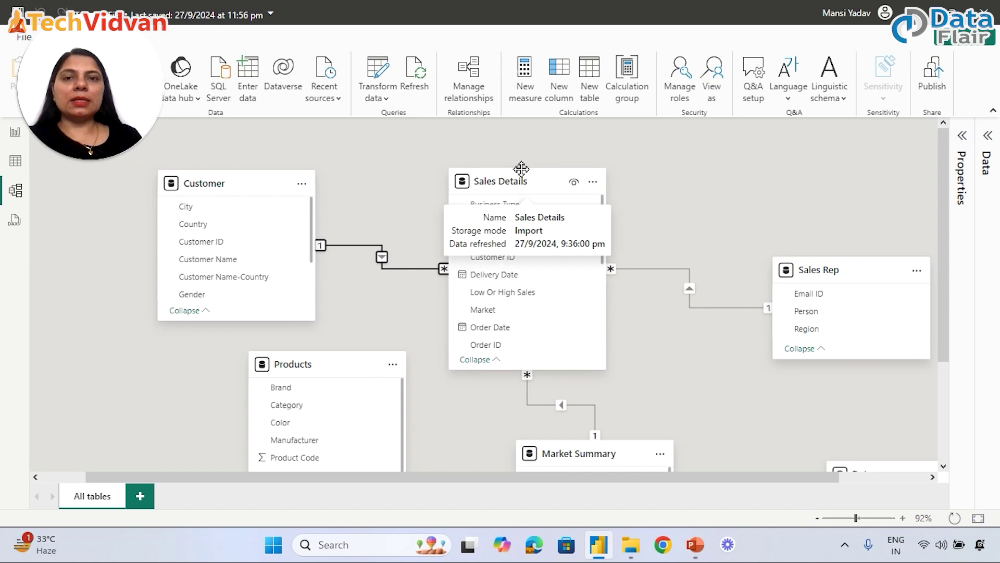
drag(514, 180, 545, 180)
scroll(697, 329, down, 3)
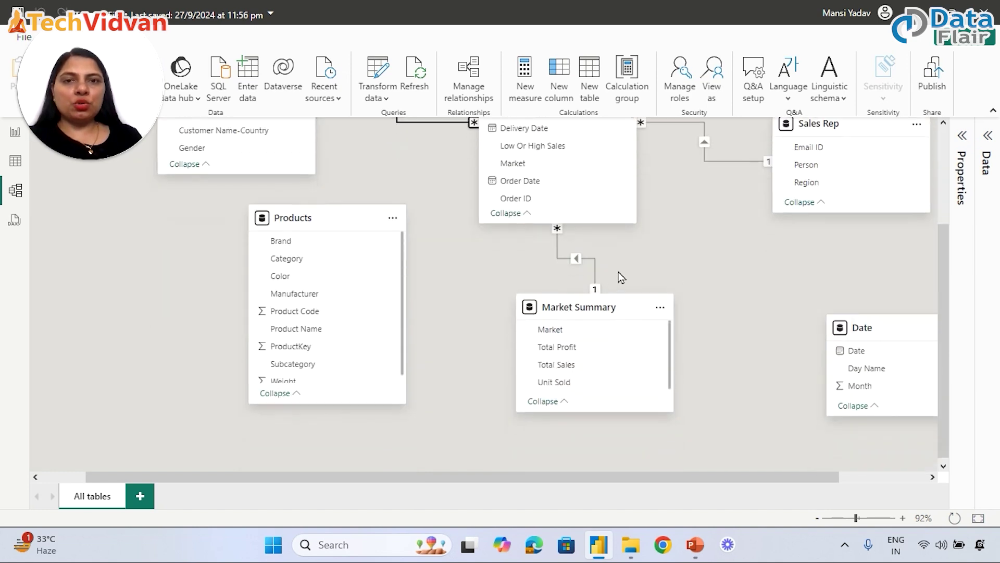
drag(557, 307, 664, 304)
drag(569, 223, 559, 311)
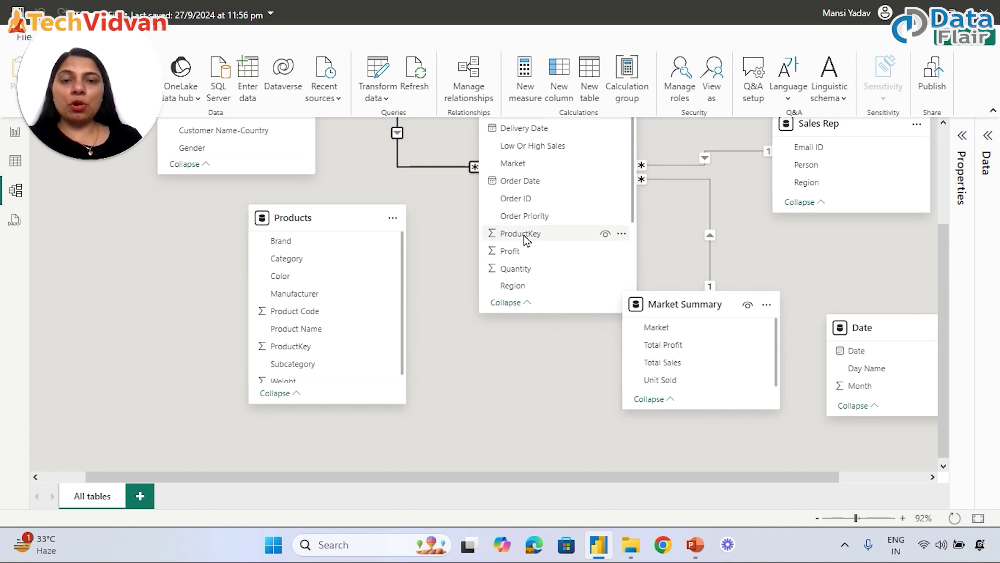
Step: Shift Market Summary further right and relate Sales Details ProductKey to Products ProductKey
scroll(531, 240, up, 3)
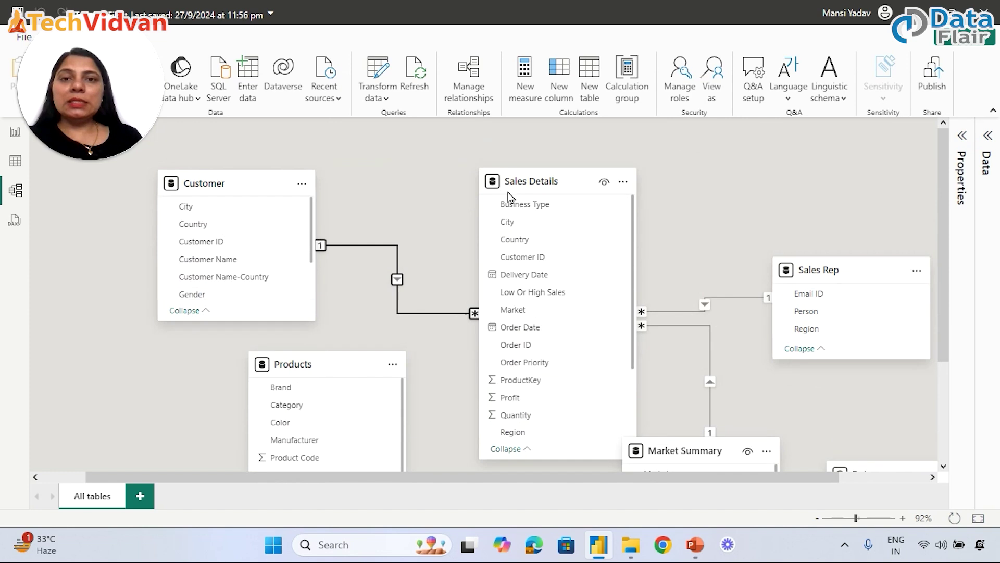
scroll(560, 240, down, 4)
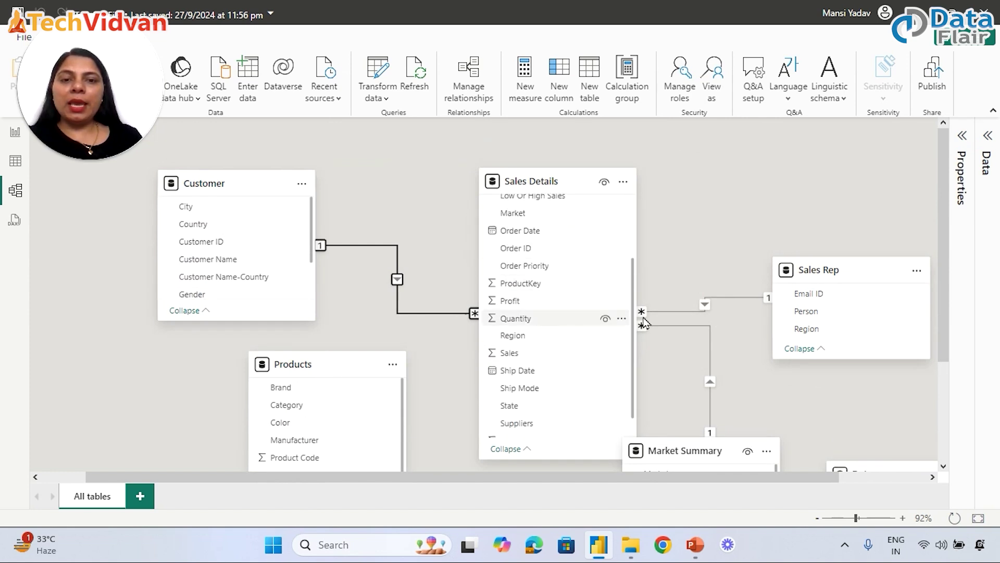
scroll(941, 282, down, 1)
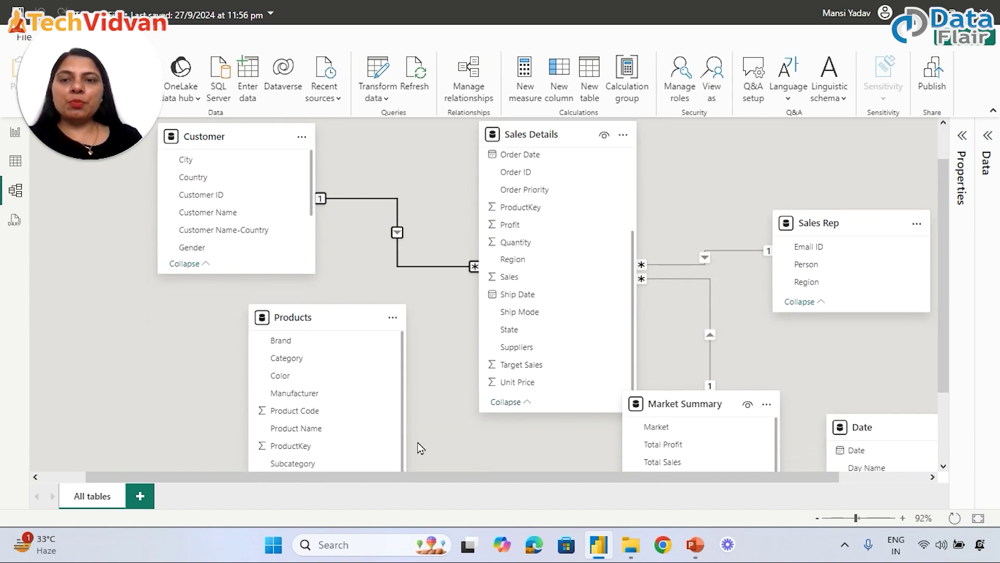
drag(665, 401, 710, 401)
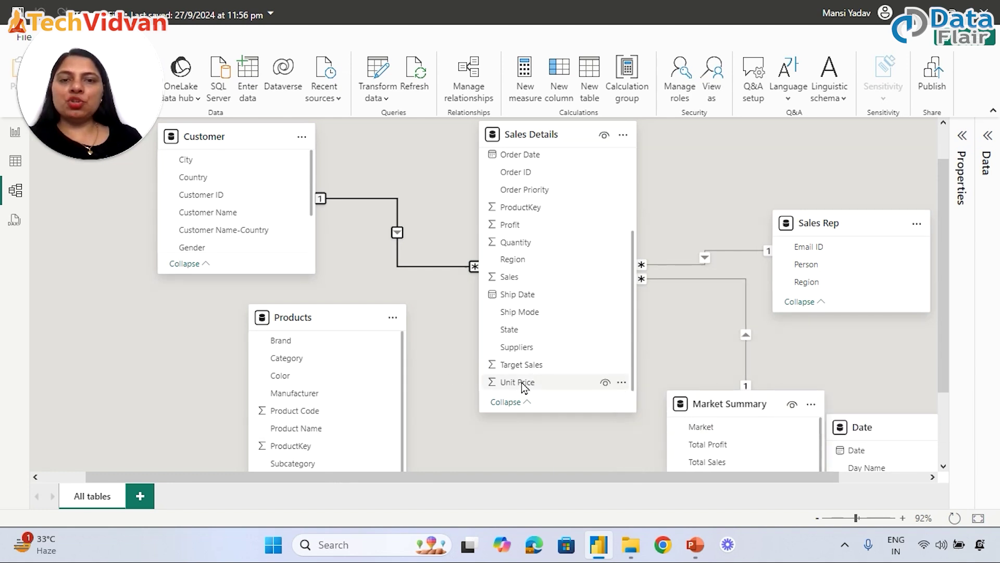
click(518, 207)
drag(517, 208, 309, 451)
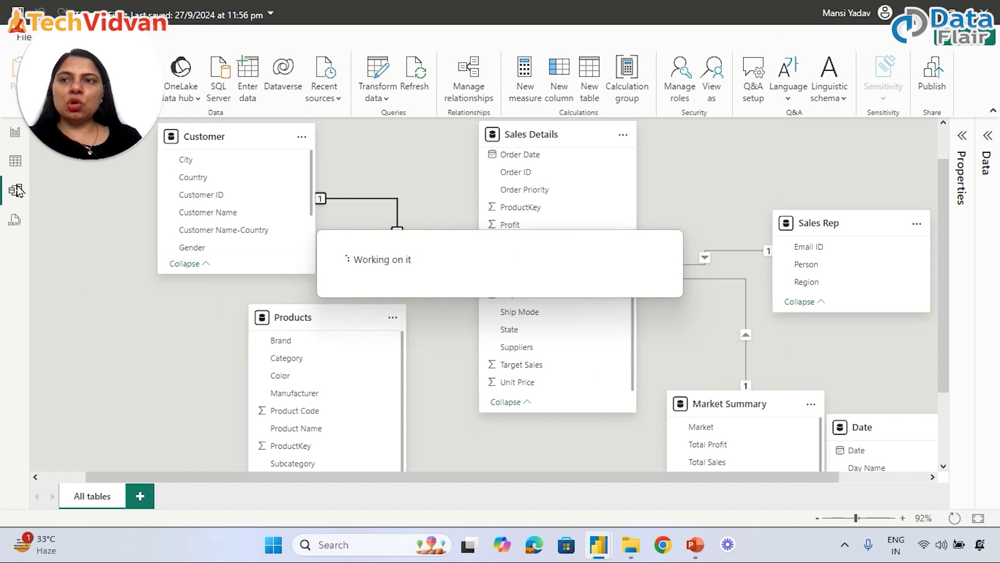
Step: Verify the Category table shows distinct sales per category, then return to Model view
click(15, 133)
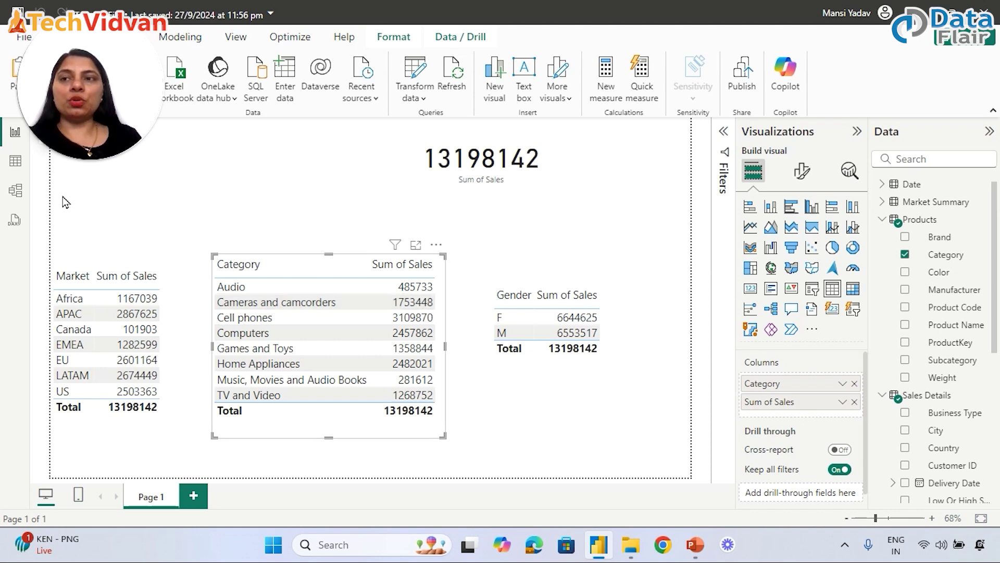
click(15, 190)
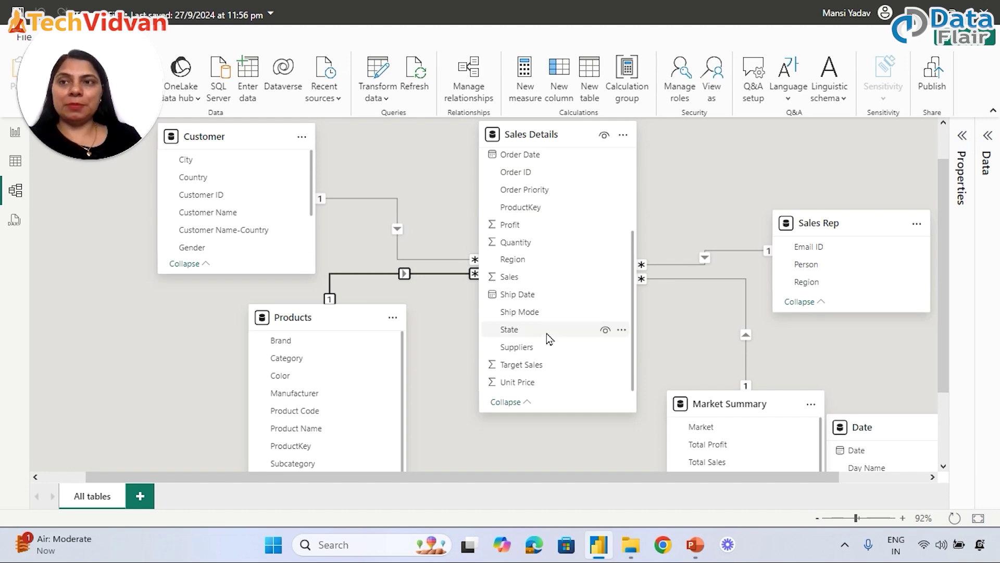
Step: Switch to Report view to see the Market, Category and Gender sales tables
click(14, 134)
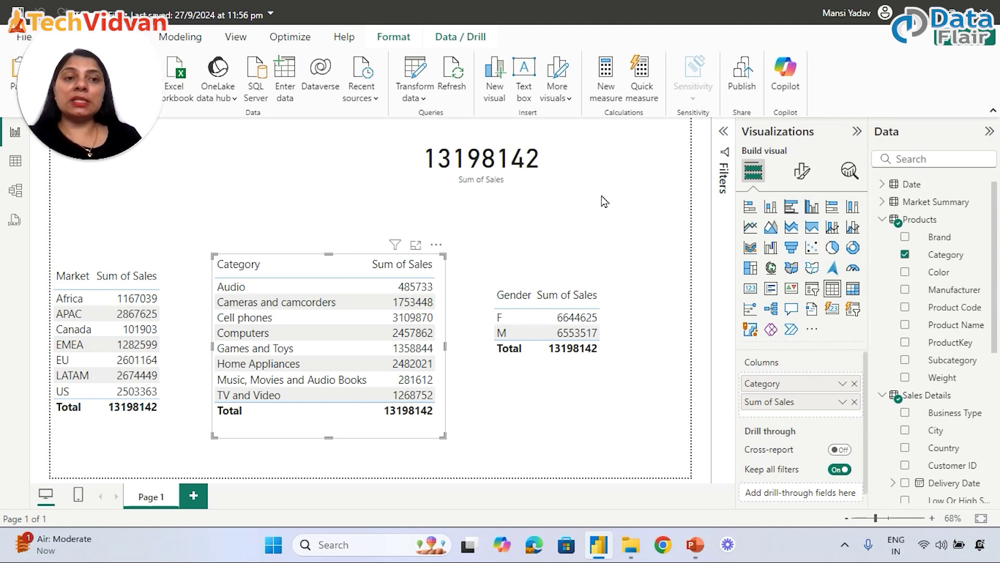
Step: Collapse the Products and Sales Details field lists in the Data pane
click(882, 219)
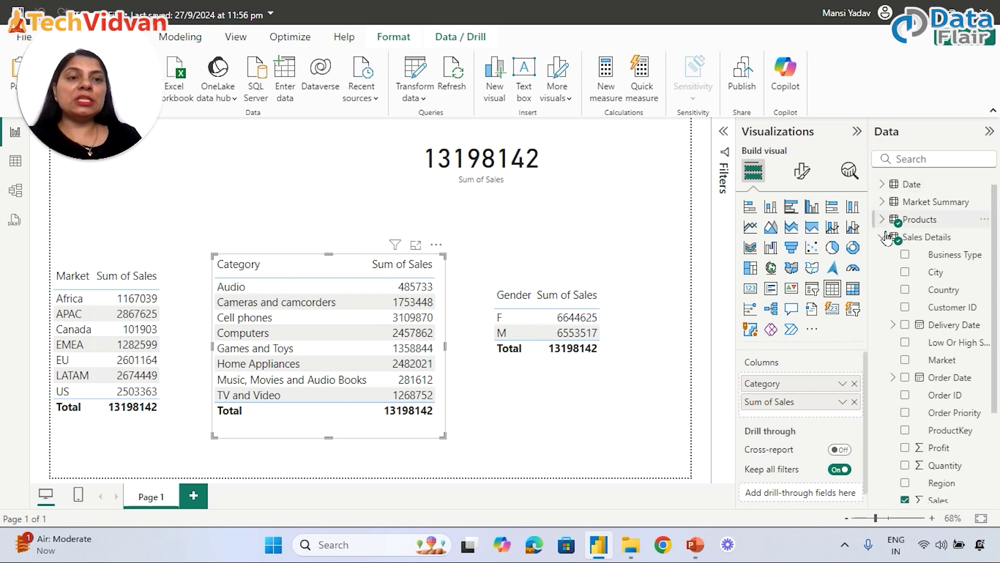
click(885, 237)
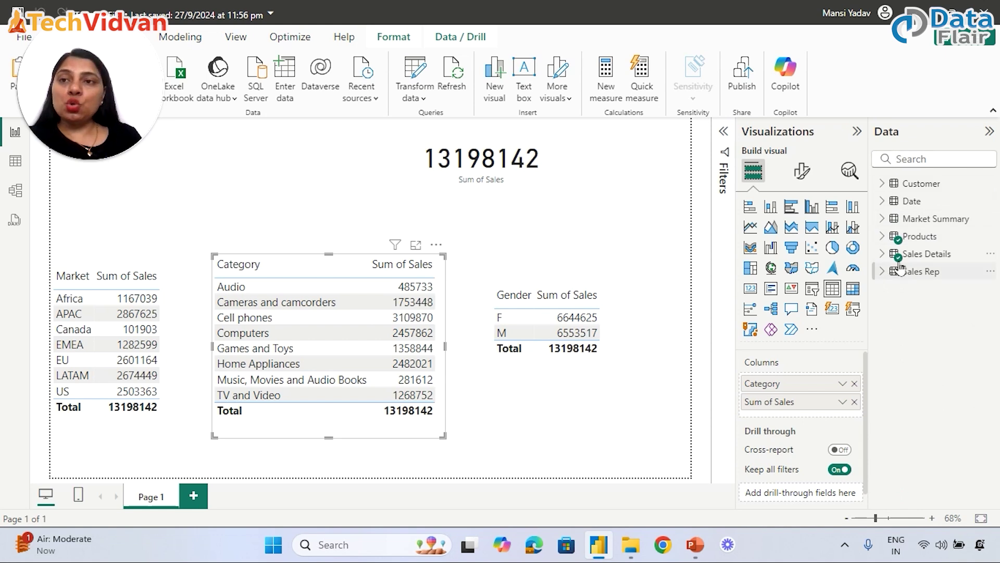